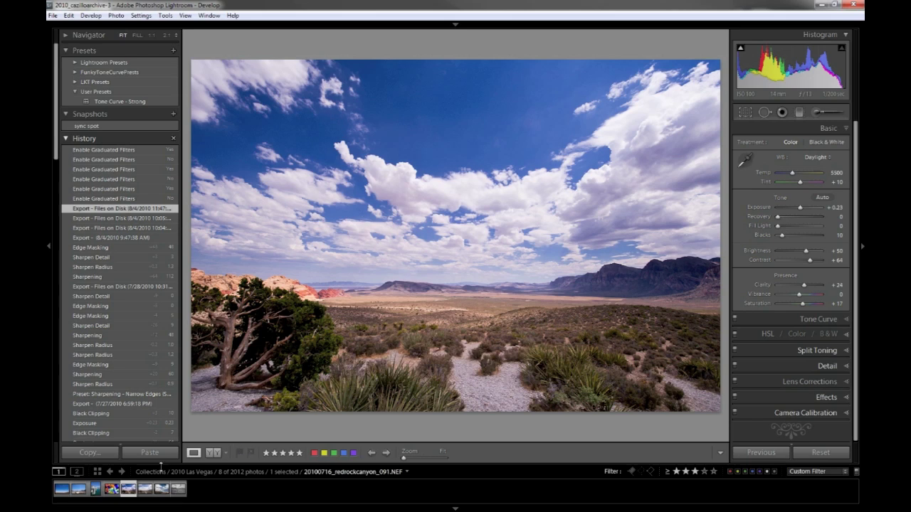
# Compare the filmstrip copies against the saturated finished edit, then select unedited Copy 1 and collapse Collections.
pyautogui.click(151, 490)
pyautogui.click(146, 490)
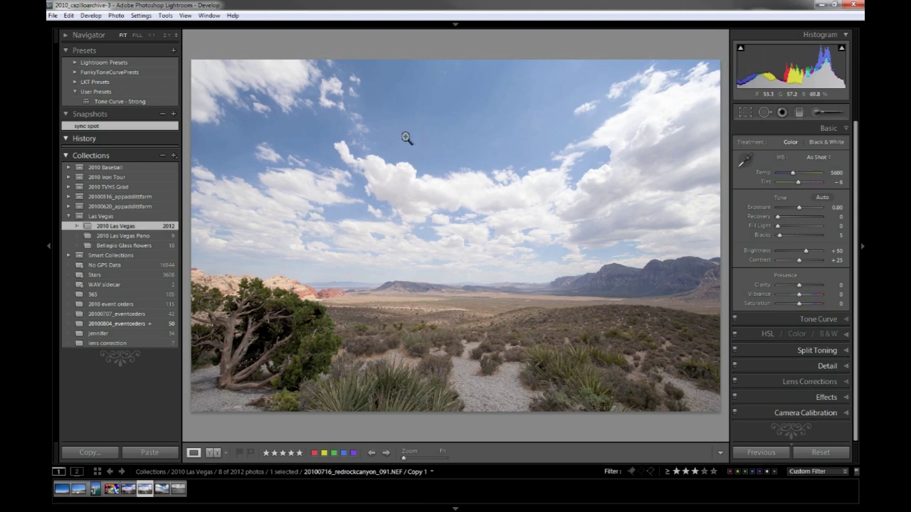
pyautogui.click(128, 490)
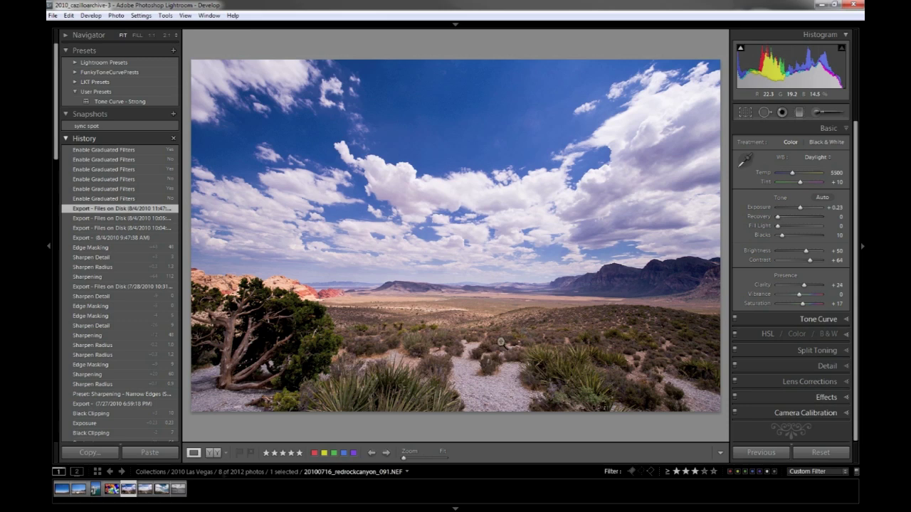
pyautogui.click(150, 491)
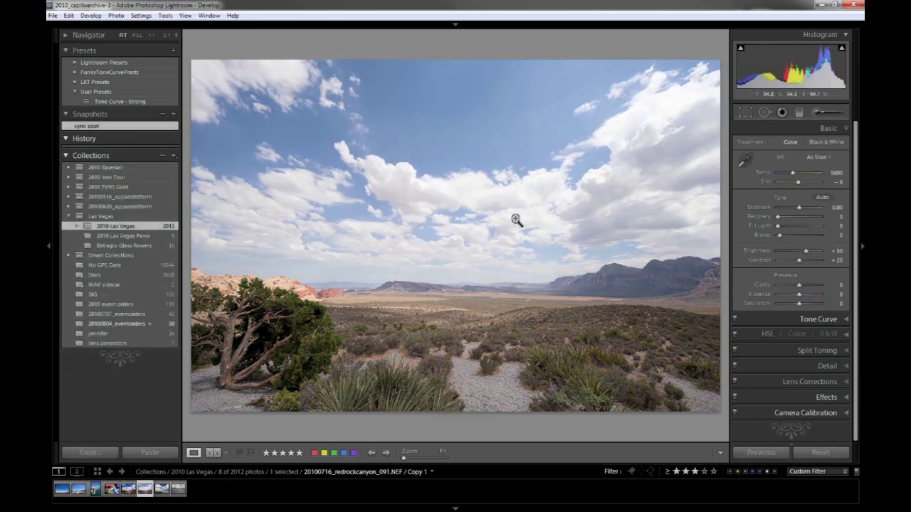
pyautogui.click(67, 156)
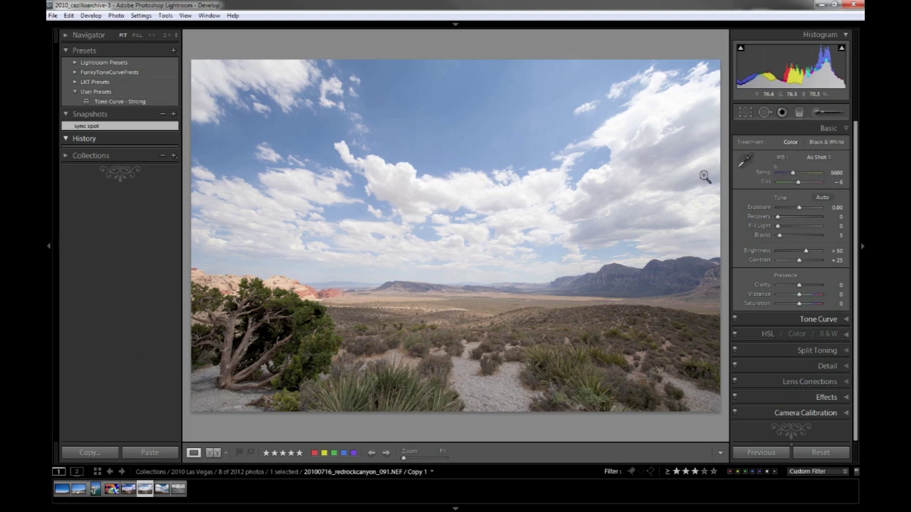
# Try the Daylight, Cloudy and Shade white balance presets, settling on Daylight (Temp 5500, Tint +10).
pyautogui.click(815, 160)
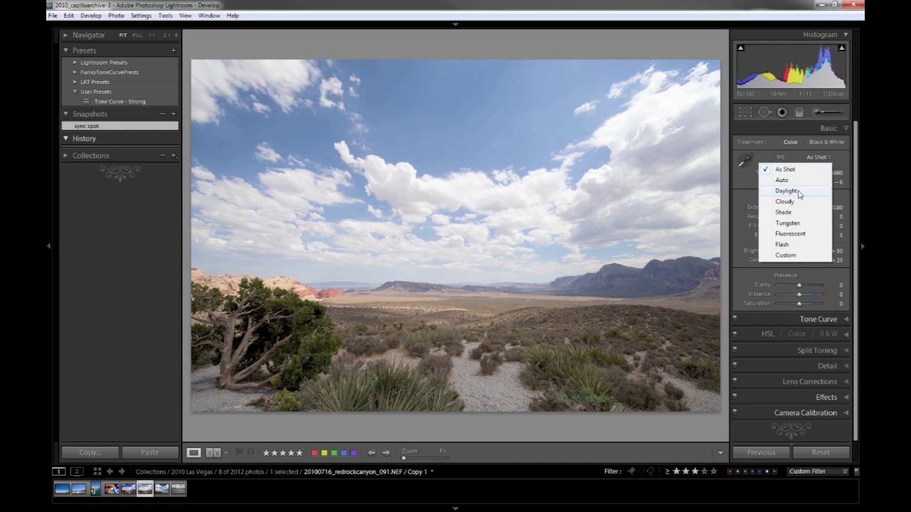
pyautogui.click(786, 191)
pyautogui.click(818, 160)
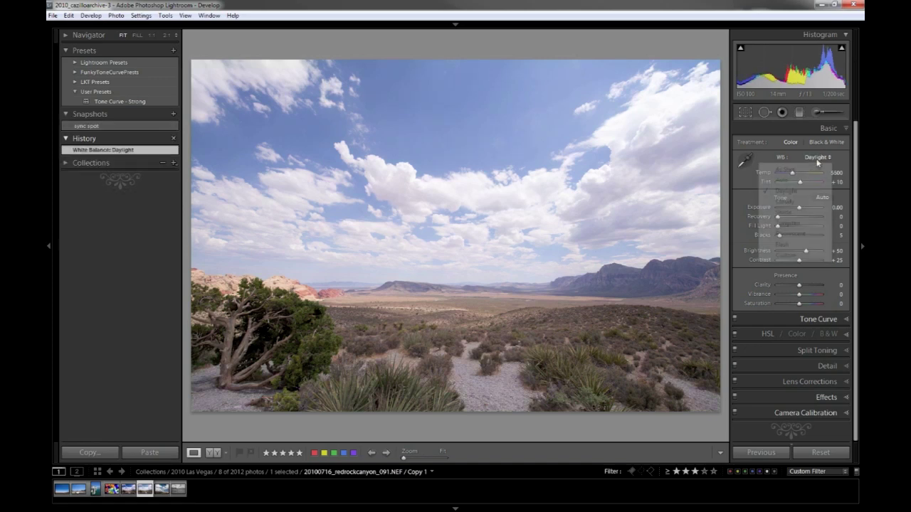
pyautogui.click(813, 201)
pyautogui.click(820, 157)
pyautogui.click(807, 212)
pyautogui.click(817, 160)
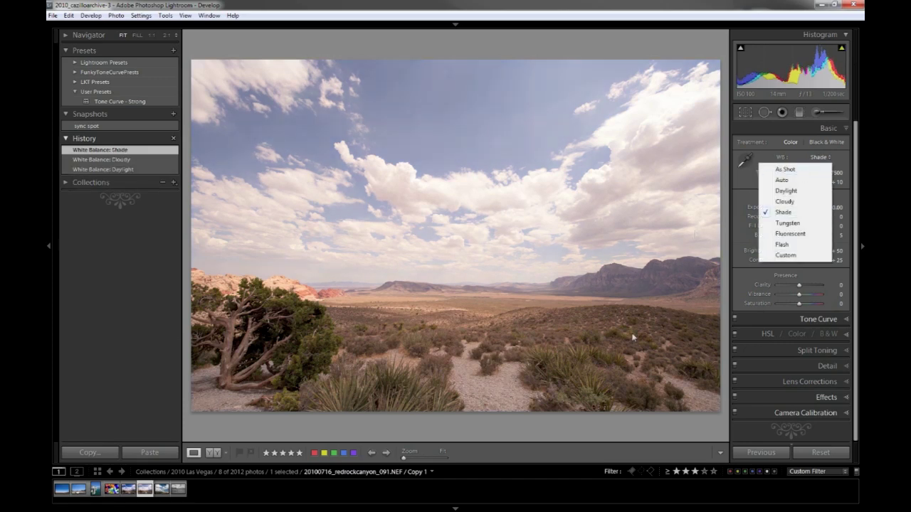
pyautogui.click(792, 202)
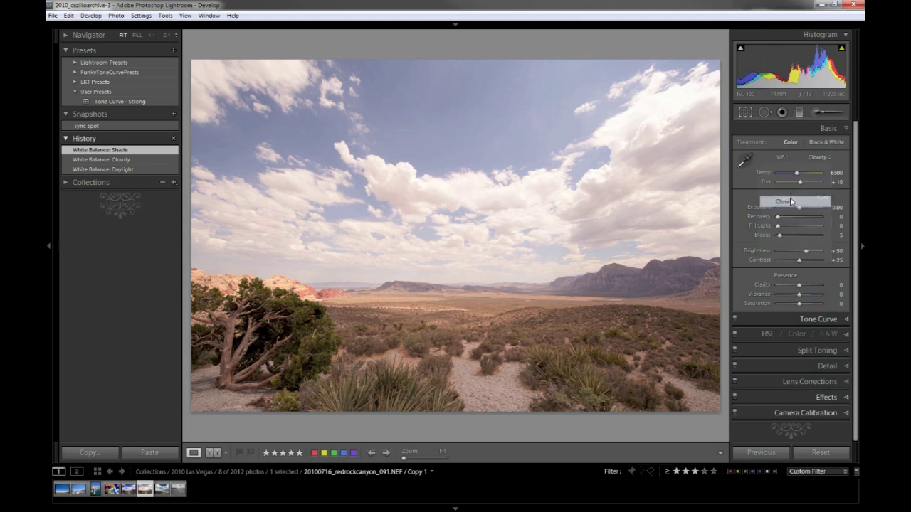
pyautogui.click(805, 158)
pyautogui.click(806, 189)
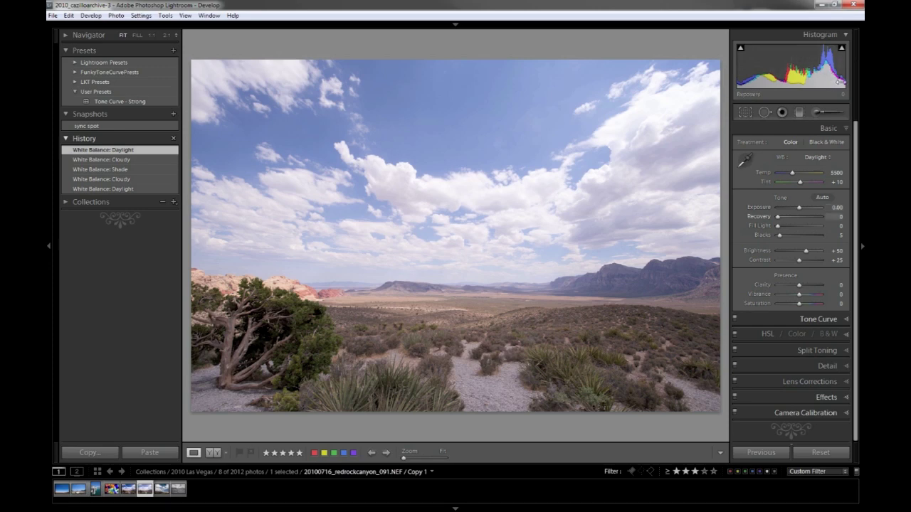
pyautogui.moveTo(842, 48)
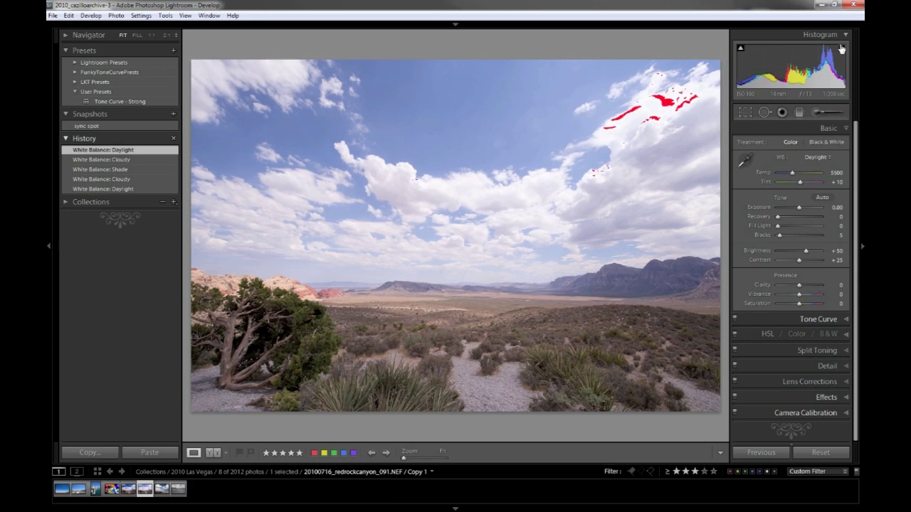
pyautogui.moveTo(740, 50)
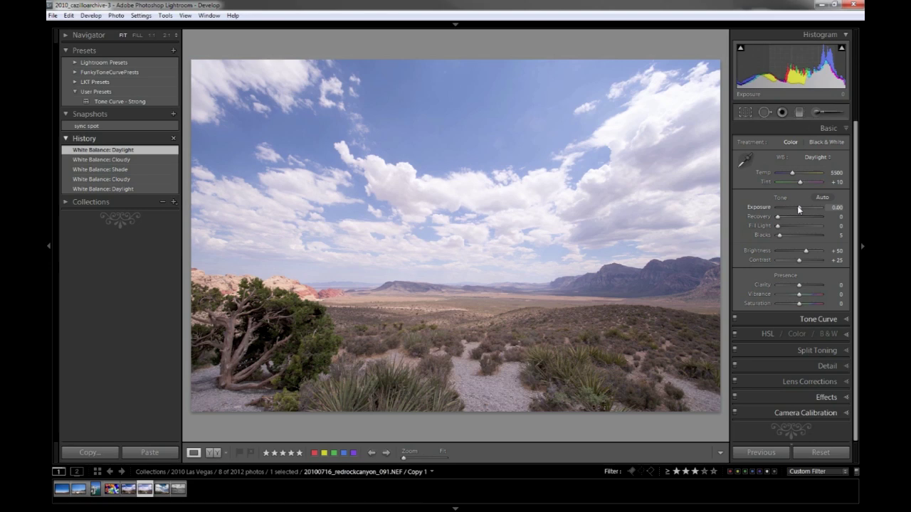
# Lower Exposure to -0.41 and Brightness to +29.
pyautogui.moveTo(799, 208); pyautogui.dragTo(797, 209)
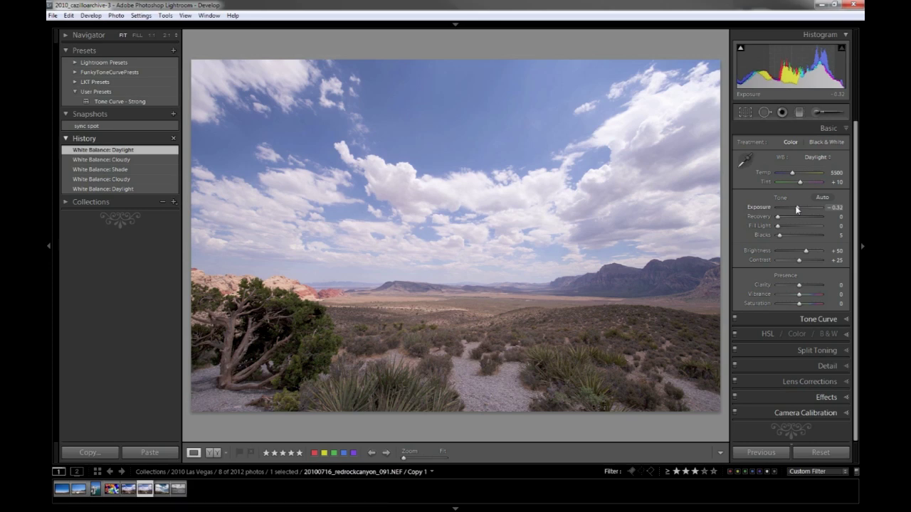
pyautogui.moveTo(797, 208); pyautogui.dragTo(796, 209)
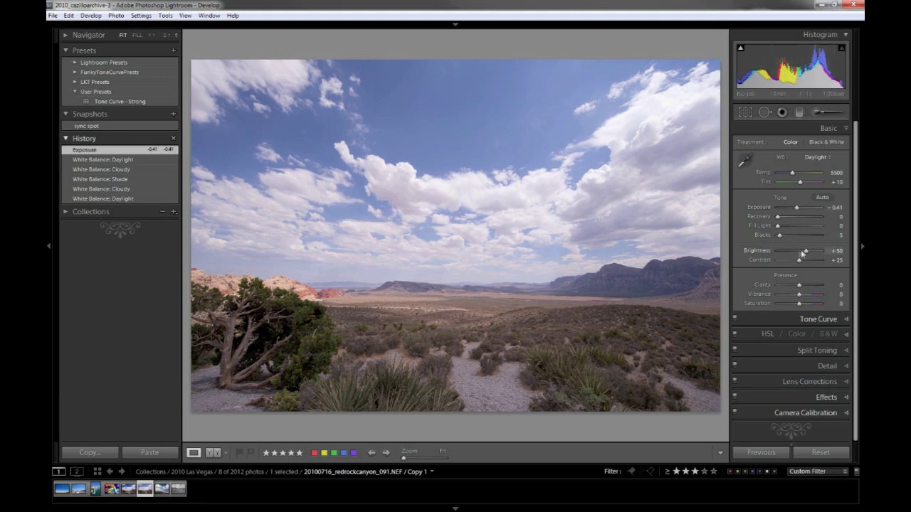
pyautogui.moveTo(807, 252); pyautogui.dragTo(805, 252)
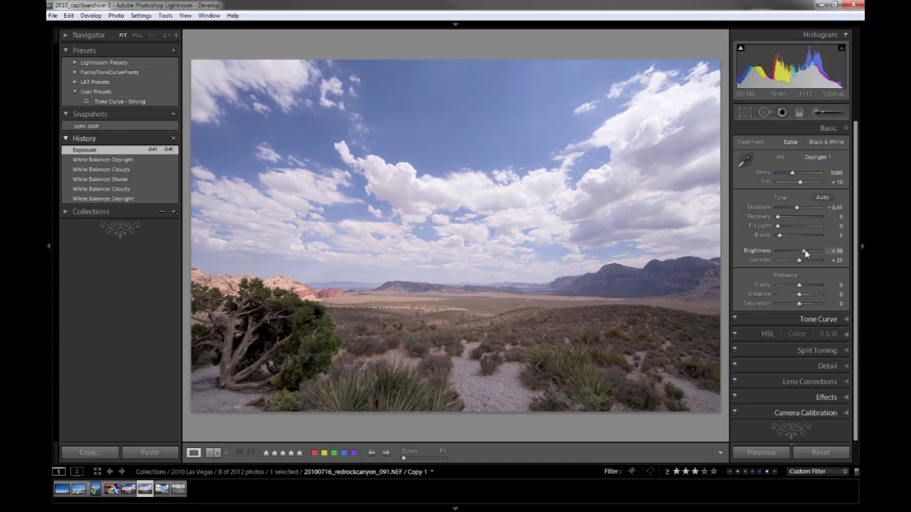
pyautogui.moveTo(805, 252); pyautogui.dragTo(801, 252)
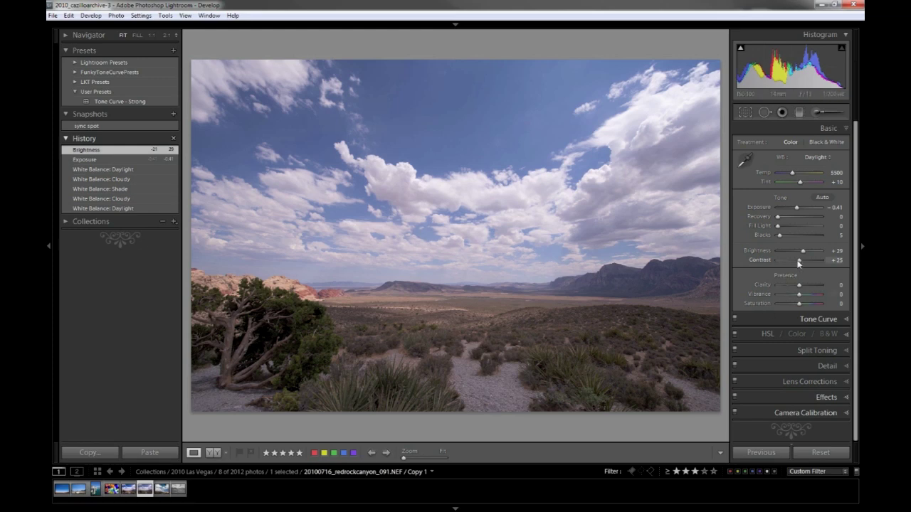
pyautogui.click(845, 322)
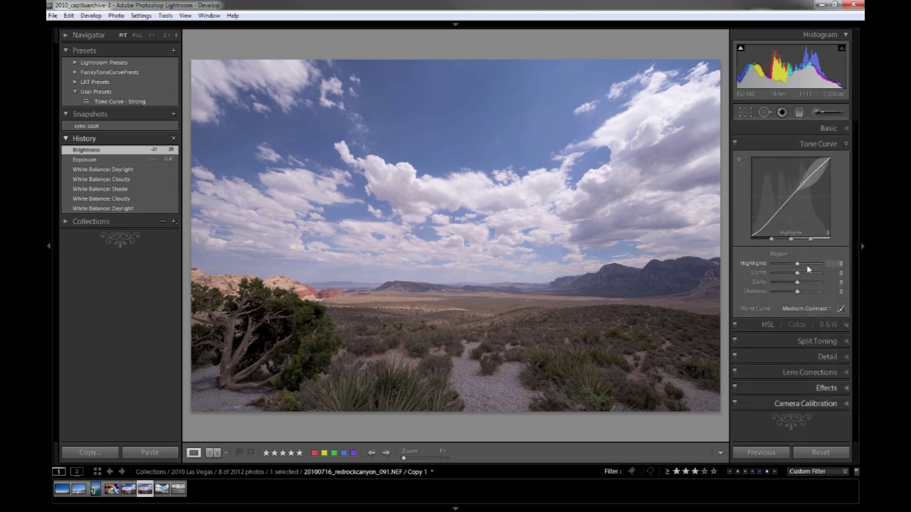
# Apply the Strong Contrast point curve and raise Brightness back to +40.
pyautogui.click(810, 308)
pyautogui.click(781, 342)
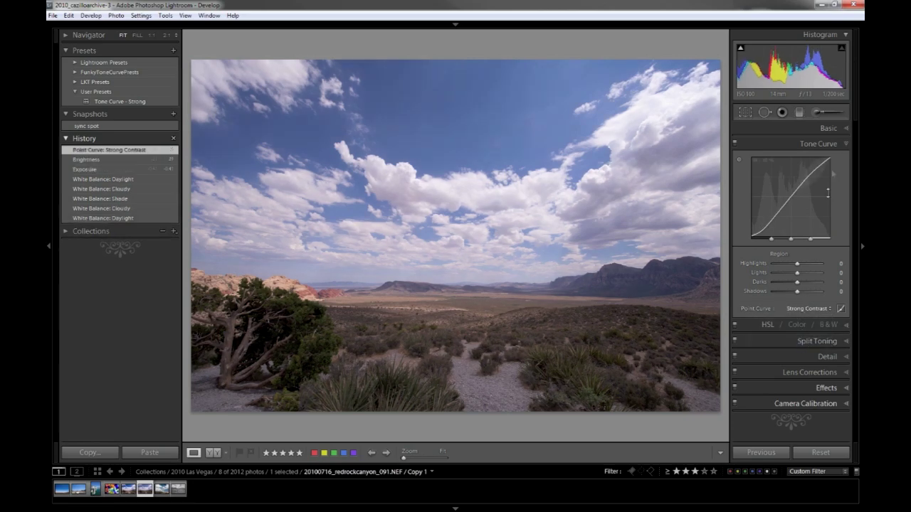
pyautogui.click(846, 129)
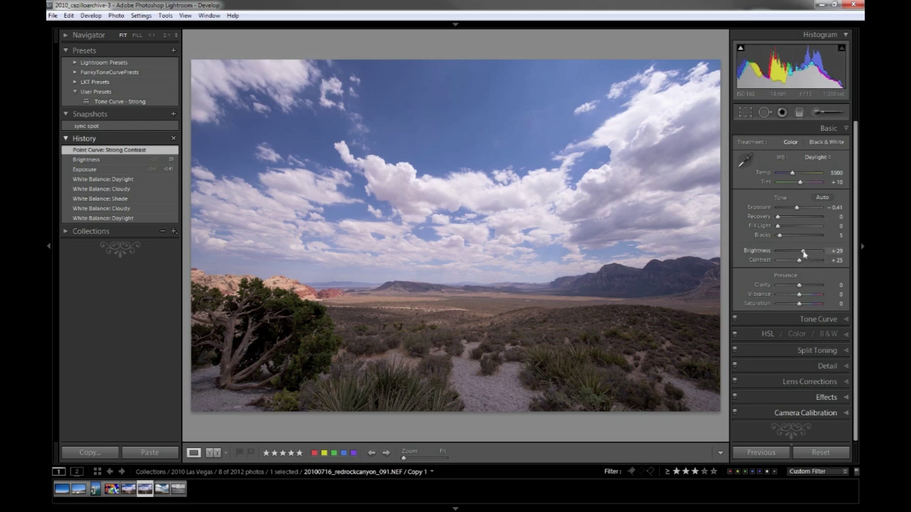
pyautogui.moveTo(804, 251); pyautogui.dragTo(803, 252)
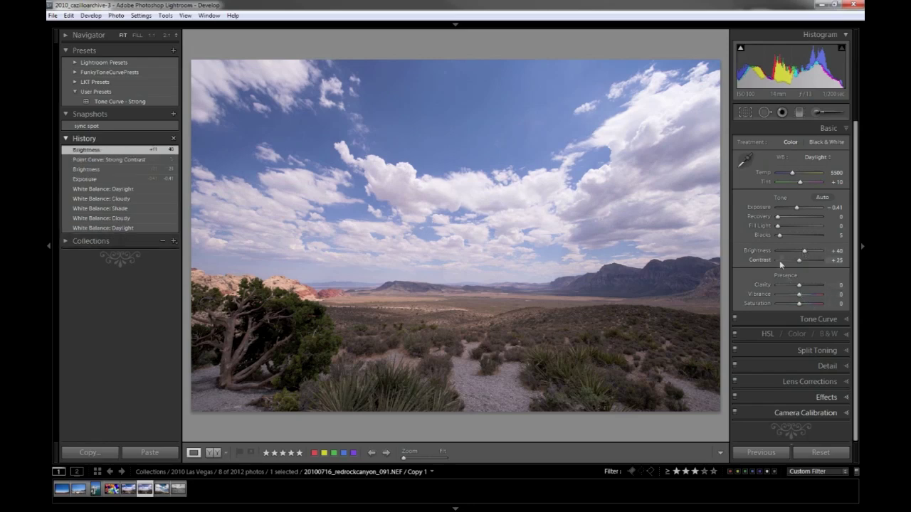
# Set Blacks to 7, fine-tuning with the minus key, and raise Saturation to +17.
pyautogui.moveTo(780, 240); pyautogui.dragTo(782, 240)
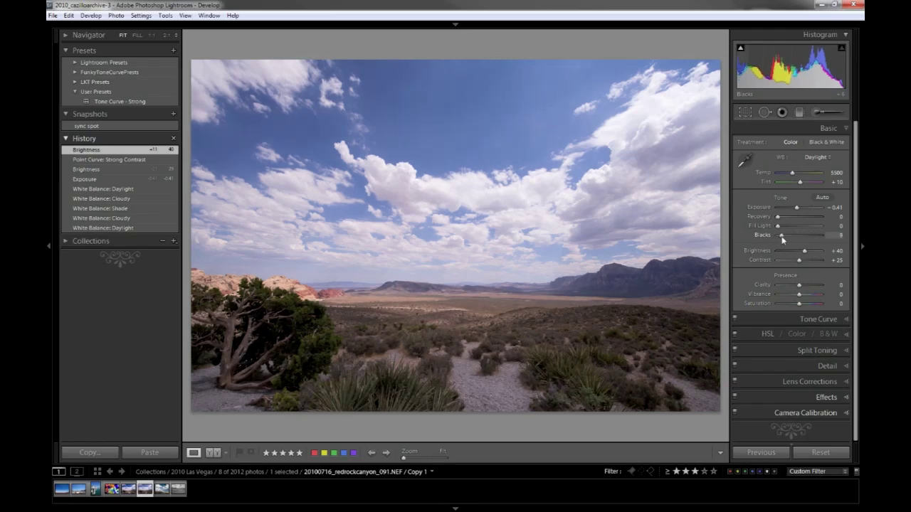
pyautogui.moveTo(782, 240); pyautogui.dragTo(782, 241)
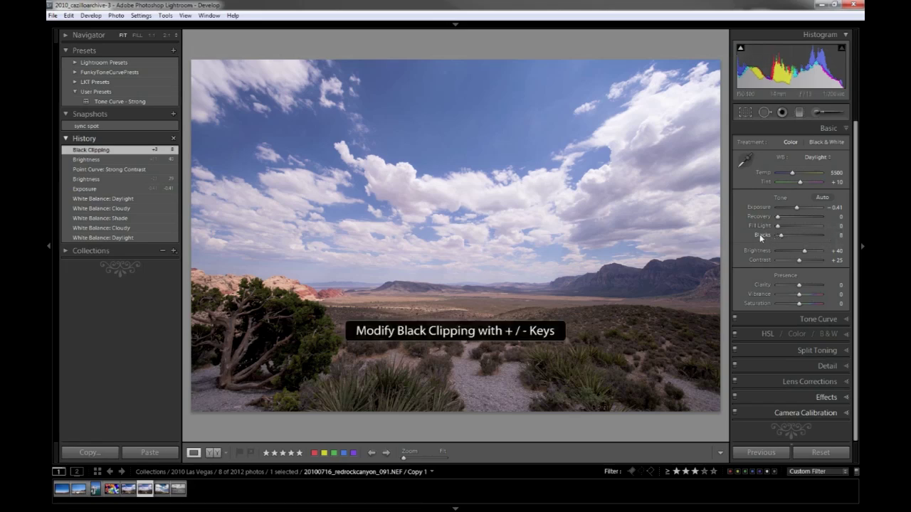
pyautogui.press('-')
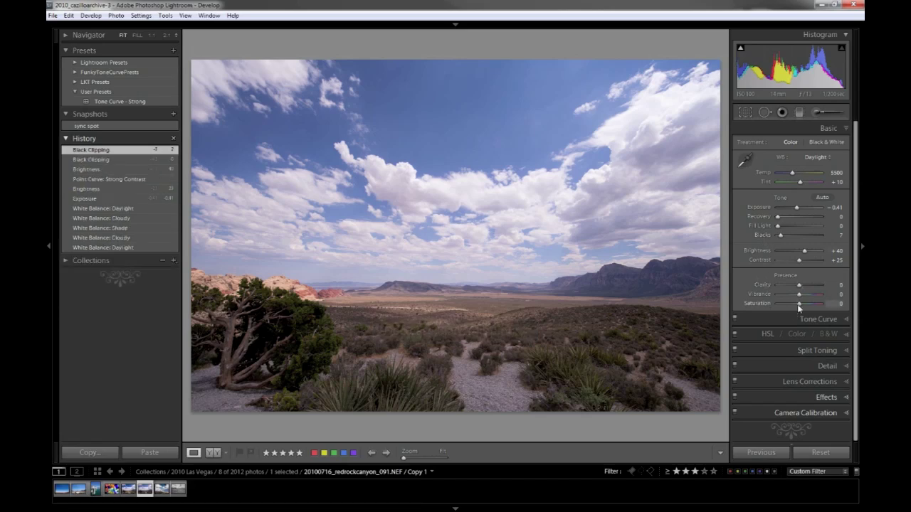
pyautogui.moveTo(798, 305); pyautogui.dragTo(802, 307)
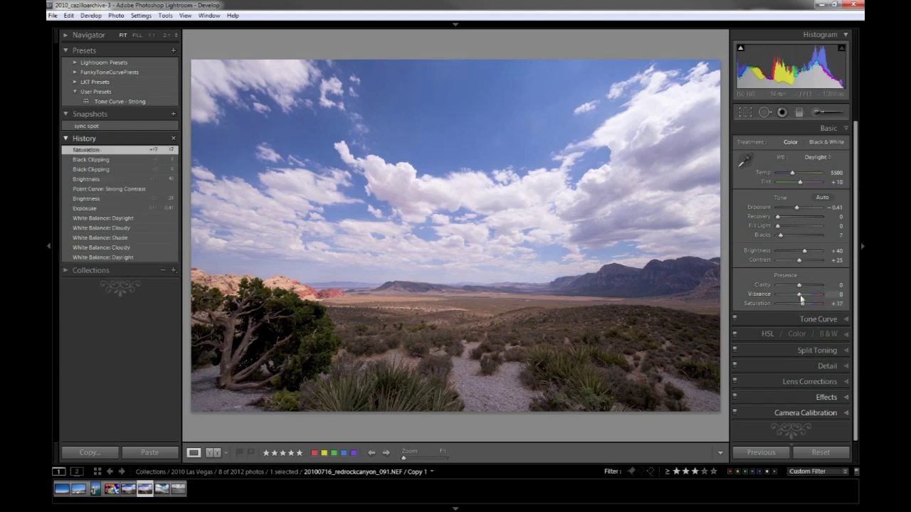
# Set Vibrance to +3, Contrast to +36 and Clarity to +24.
pyautogui.moveTo(799, 297); pyautogui.dragTo(804, 299)
pyautogui.moveTo(803, 298); pyautogui.dragTo(801, 297)
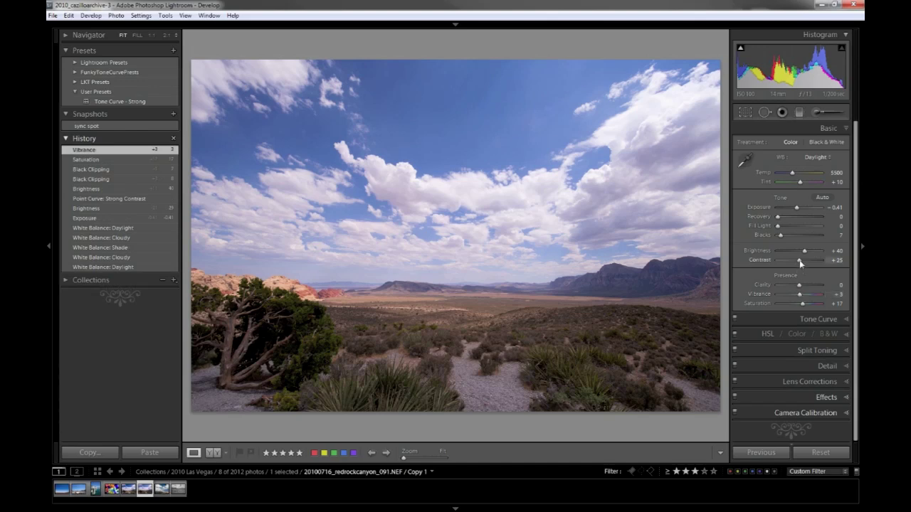
pyautogui.moveTo(799, 261); pyautogui.dragTo(805, 263)
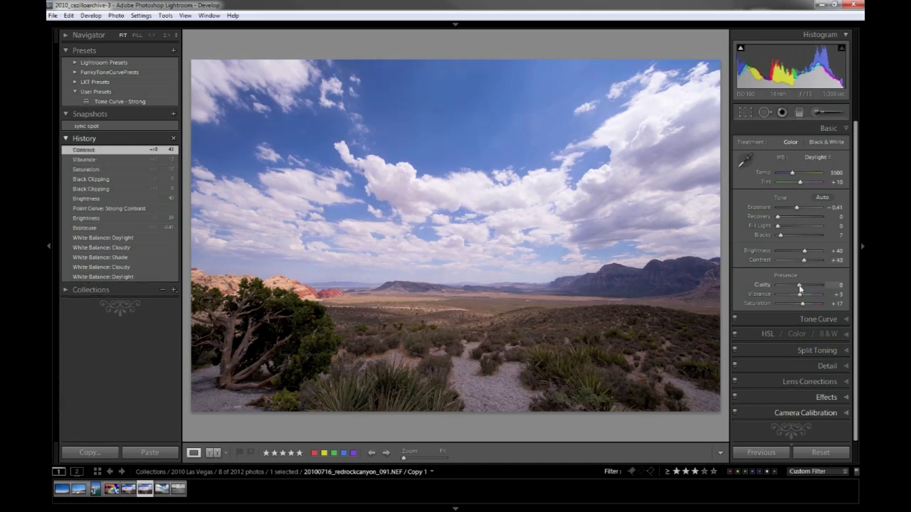
pyautogui.moveTo(801, 261); pyautogui.dragTo(804, 286)
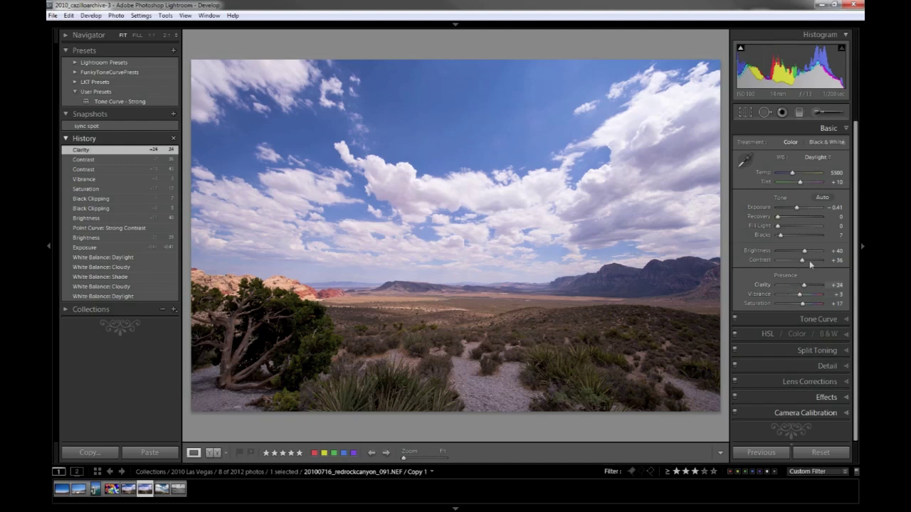
pyautogui.click(799, 113)
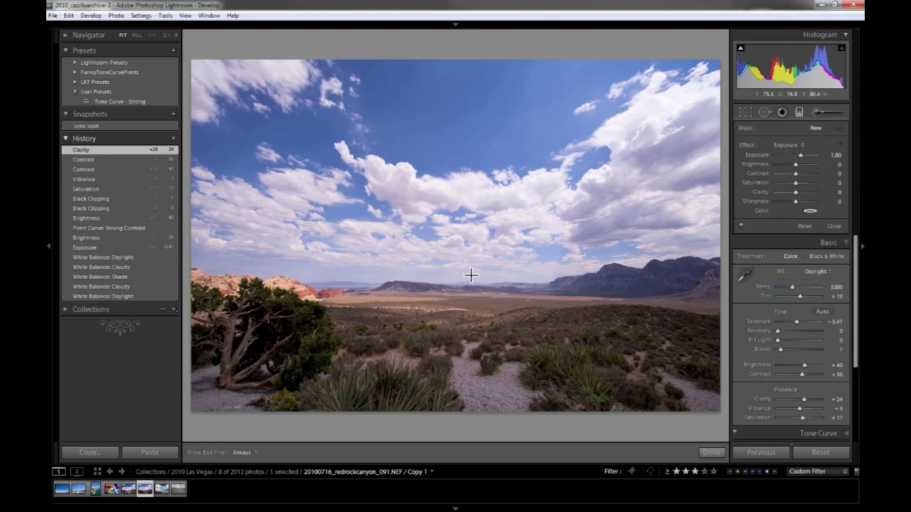
# Draw a graduated filter over the sky down to the horizon, undoing an accidental second filter.
pyautogui.moveTo(467, 272); pyautogui.dragTo(469, 321)
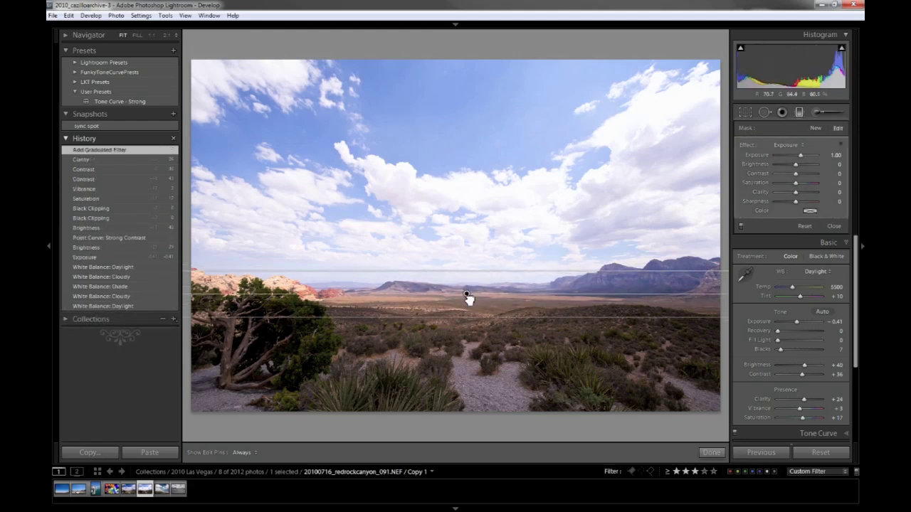
pyautogui.moveTo(469, 296); pyautogui.dragTo(469, 293)
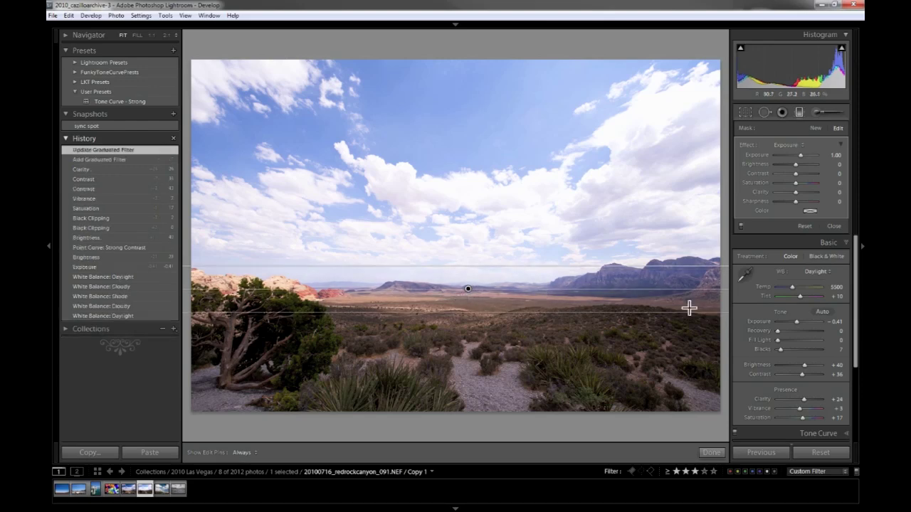
pyautogui.moveTo(689, 308); pyautogui.dragTo(685, 311)
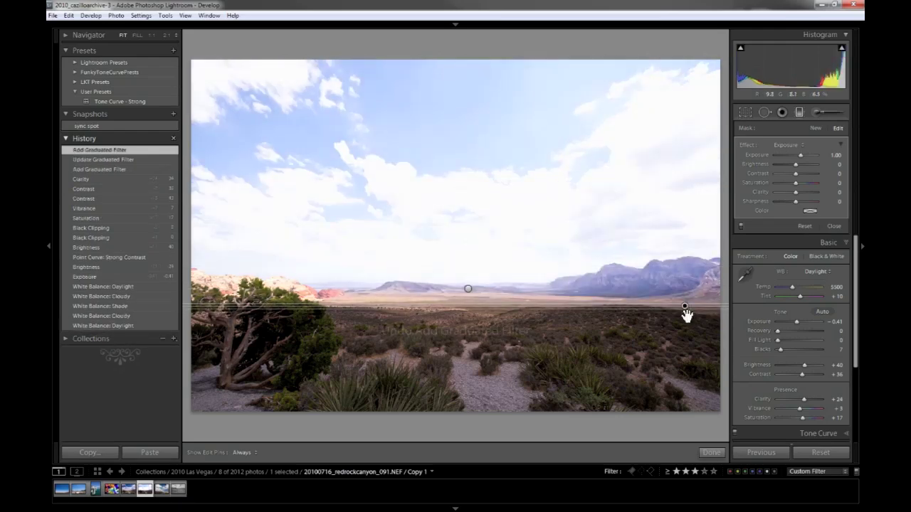
pyautogui.hotkey('ctrl', 'z')
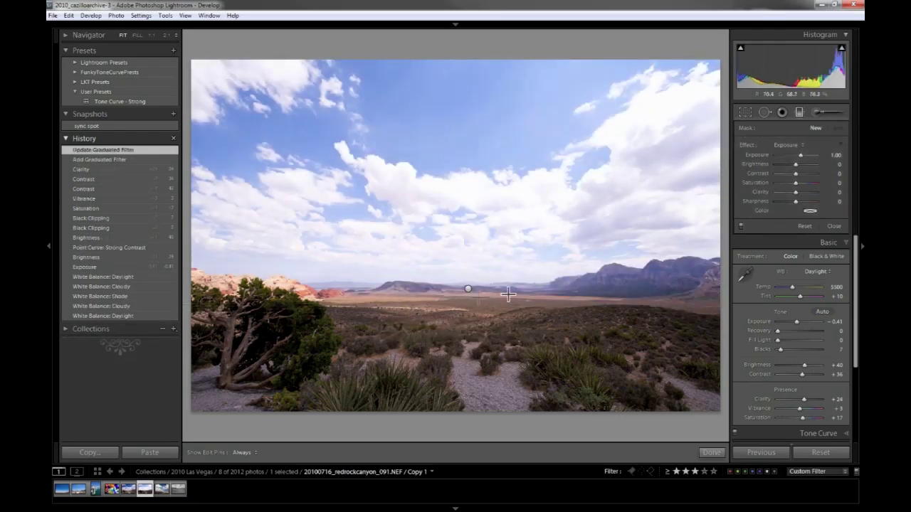
# Tilt the graduated filter slightly clockwise and set its Exposure to -0.29.
pyautogui.click(467, 290)
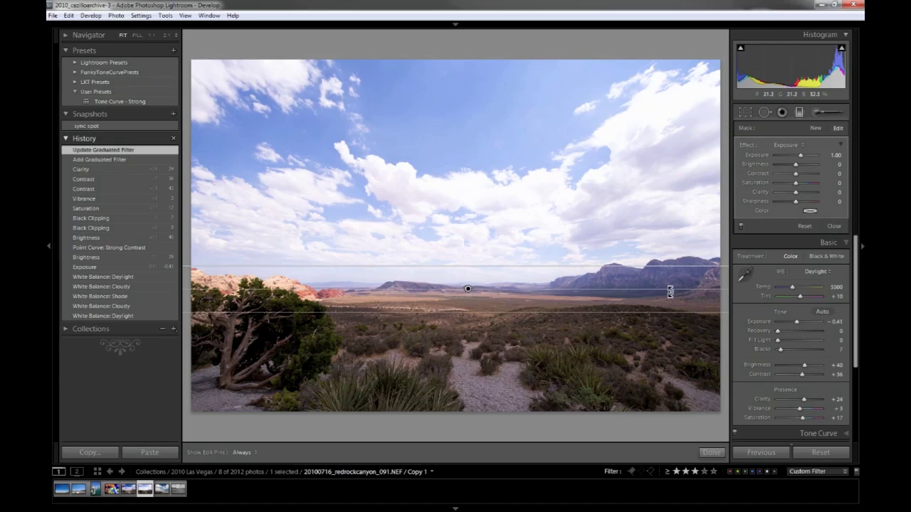
pyautogui.moveTo(672, 292); pyautogui.dragTo(680, 294)
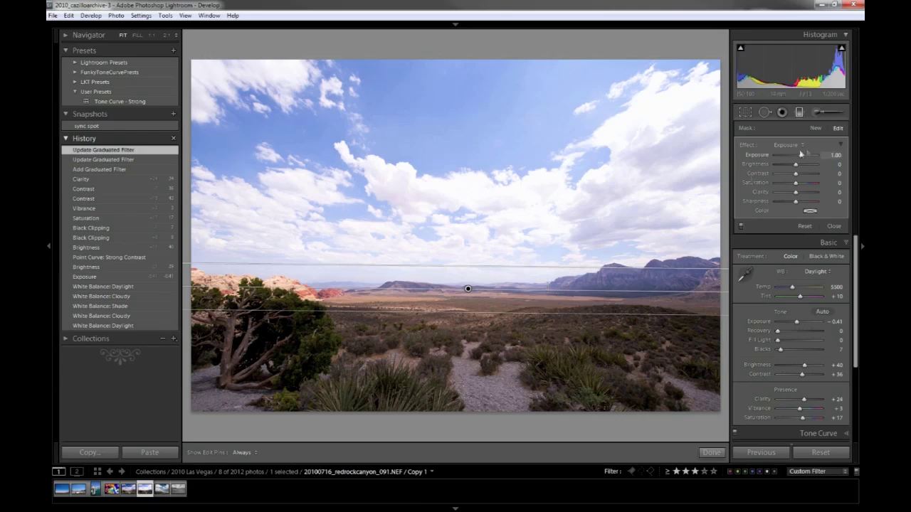
pyautogui.moveTo(799, 161); pyautogui.dragTo(794, 158)
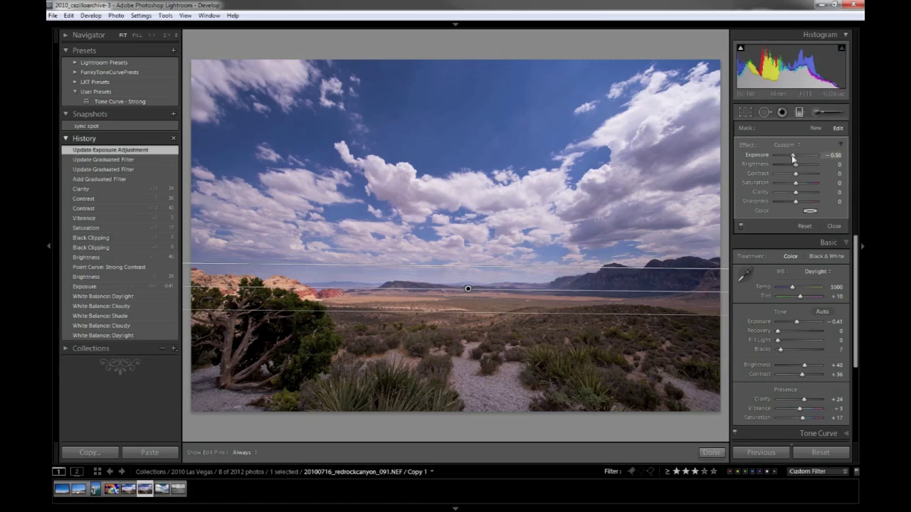
pyautogui.moveTo(794, 159); pyautogui.dragTo(795, 160)
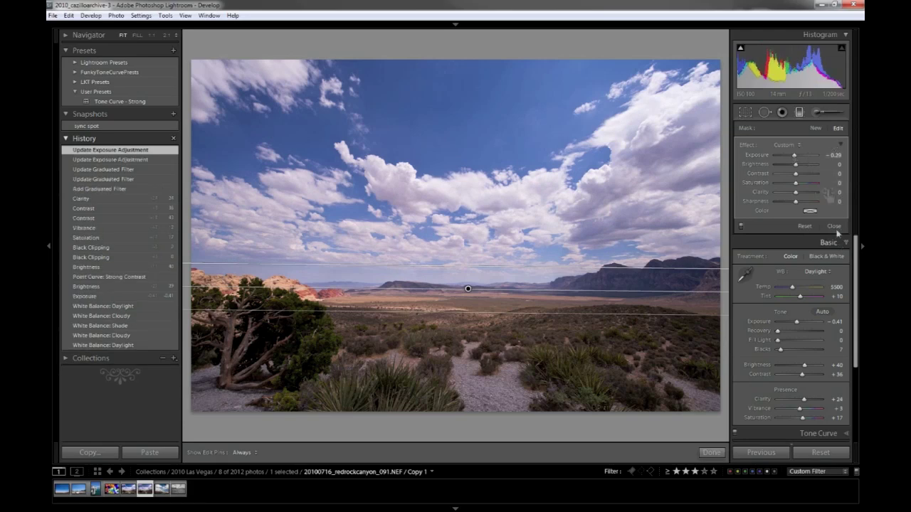
# Drag on the sky with the HSL Luminance targeted tool to set Blue to -44 and Purple to -8.
pyautogui.click(800, 112)
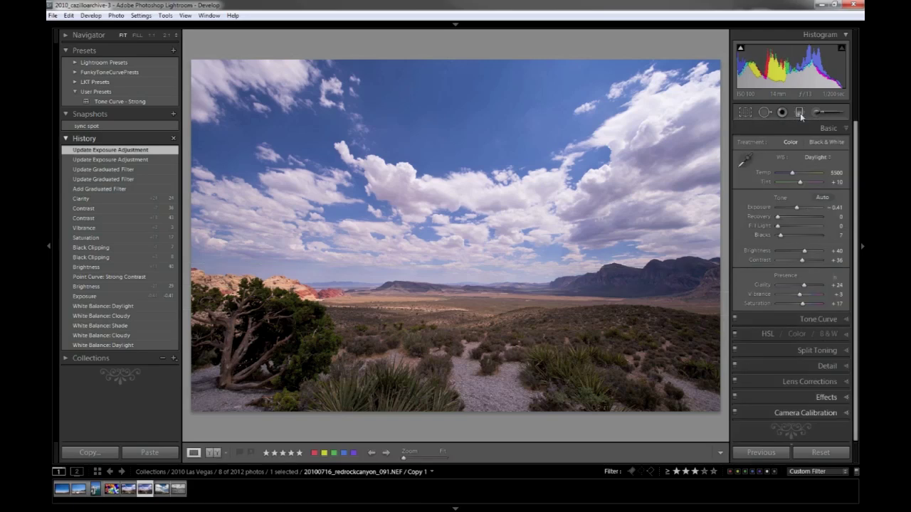
pyautogui.click(847, 335)
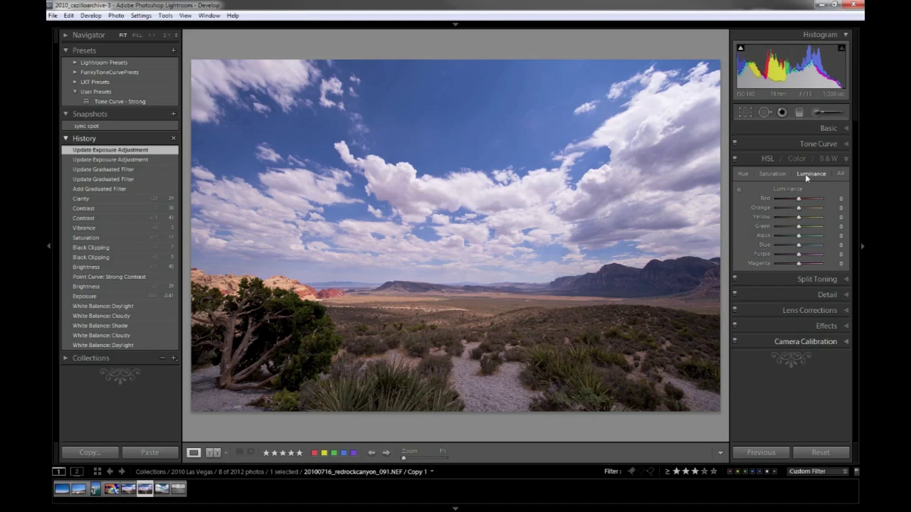
pyautogui.click(739, 191)
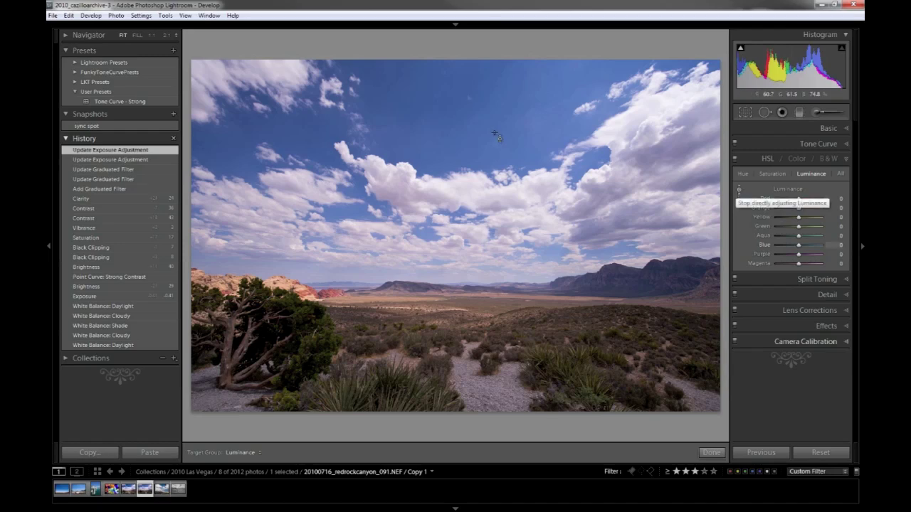
pyautogui.moveTo(473, 99); pyautogui.dragTo(468, 116)
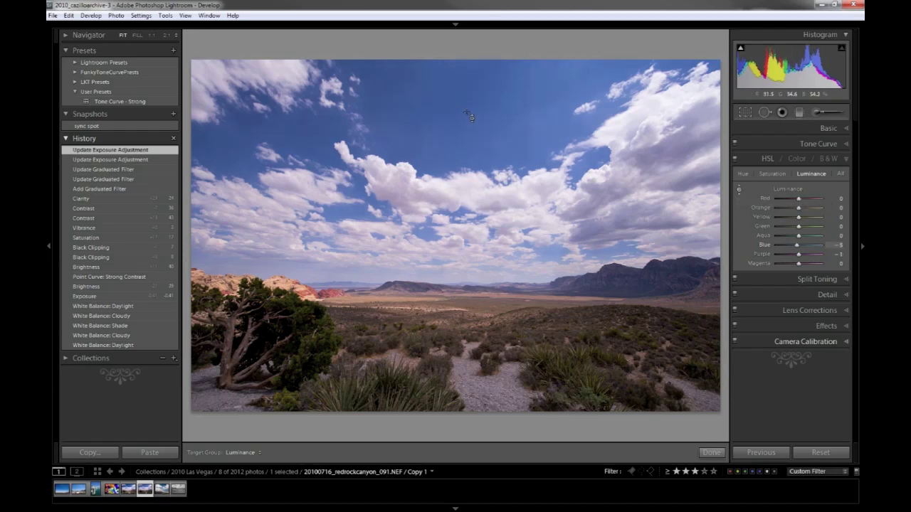
pyautogui.press('Down')
pyautogui.press('Down')
pyautogui.press('Down')
pyautogui.press('Down')
pyautogui.press('Down')
pyautogui.press('Down')
pyautogui.press('Down')
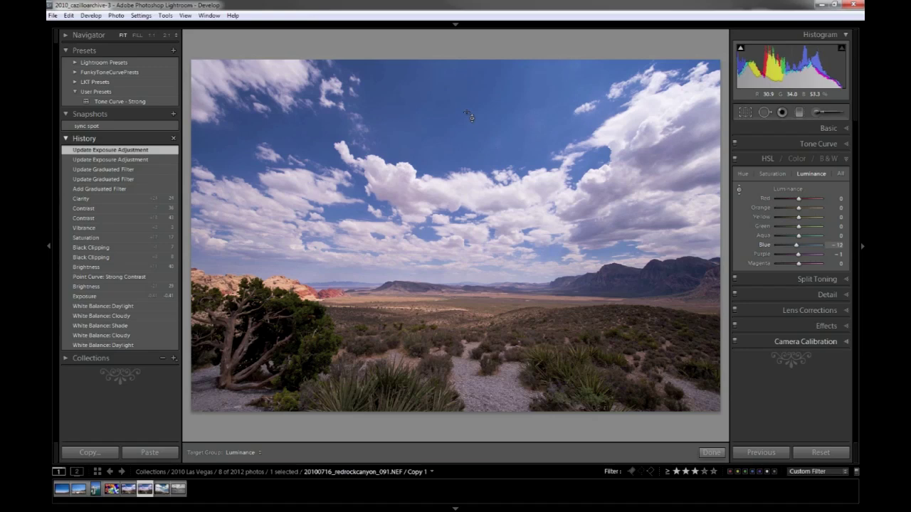
pyautogui.moveTo(469, 116); pyautogui.dragTo(468, 163)
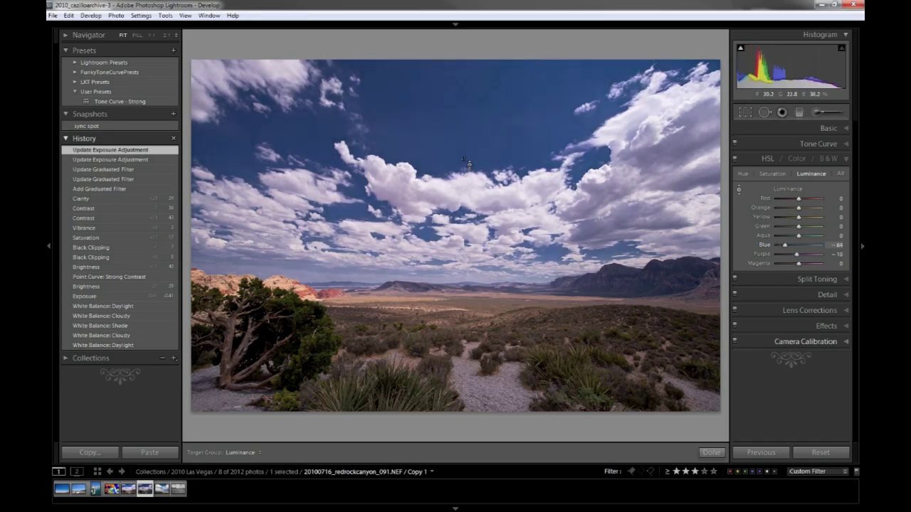
pyautogui.moveTo(463, 155); pyautogui.dragTo(464, 148)
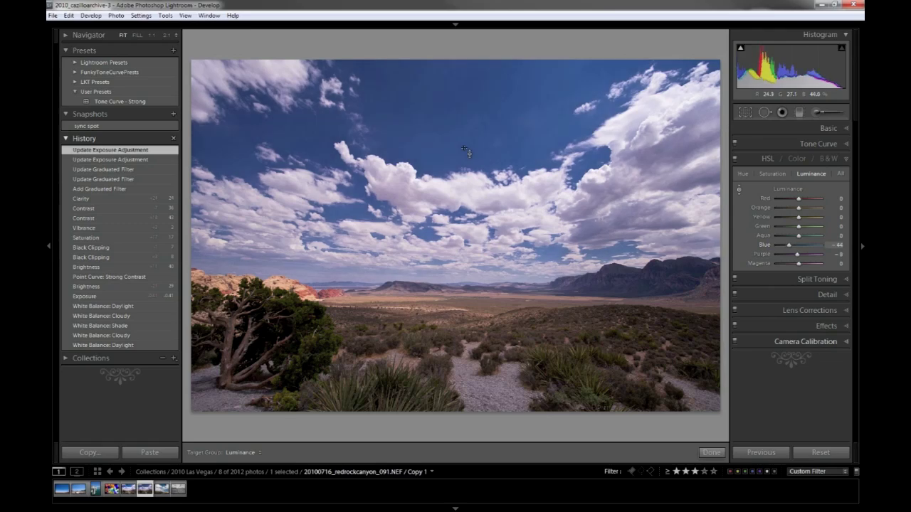
pyautogui.moveTo(467, 151); pyautogui.dragTo(466, 151)
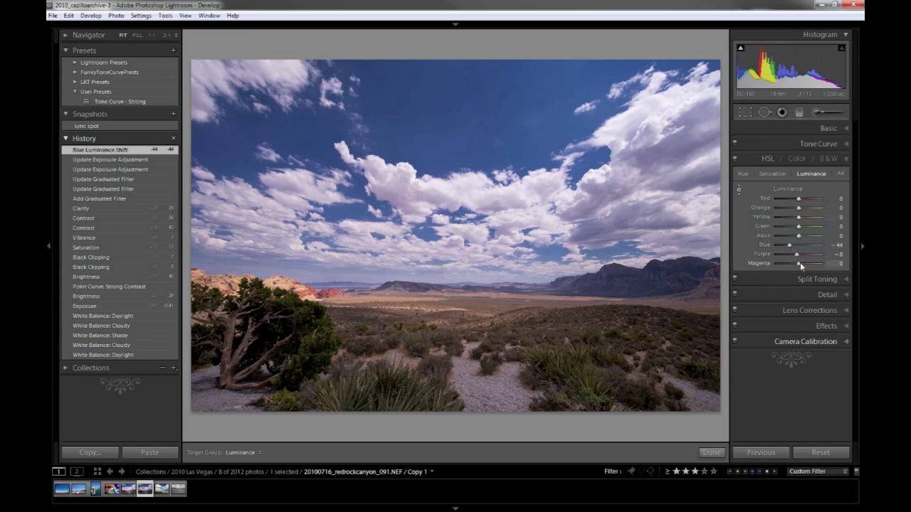
pyautogui.click(847, 132)
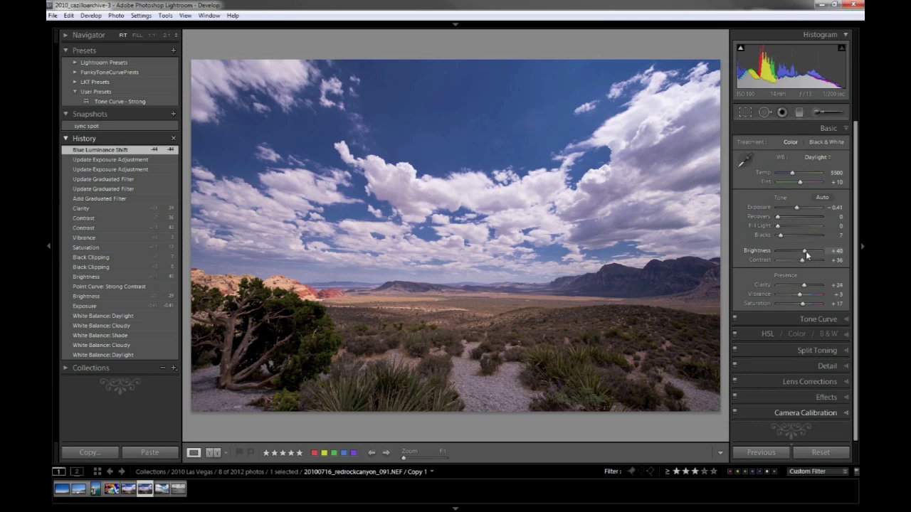
# Raise Brightness to +81 and Contrast to +52, briefly revisiting HSL luminance.
pyautogui.moveTo(805, 251); pyautogui.dragTo(809, 254)
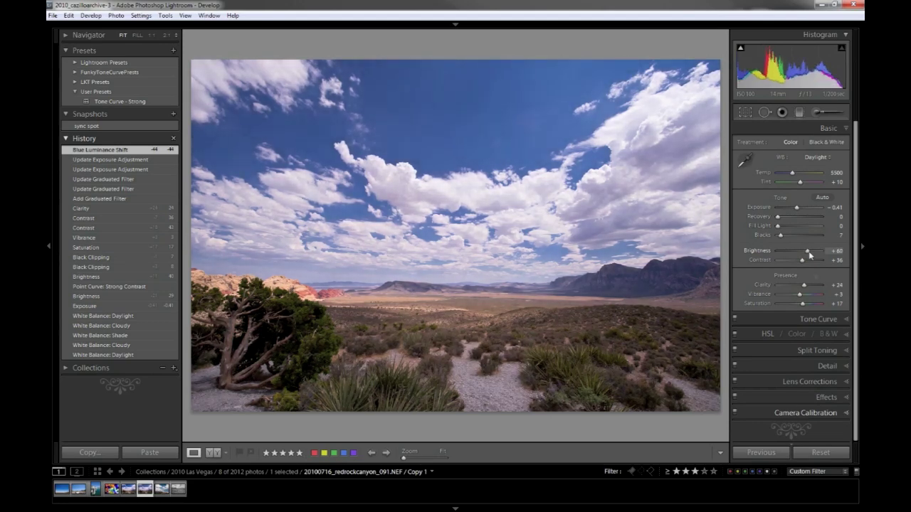
pyautogui.moveTo(809, 255); pyautogui.dragTo(809, 254)
pyautogui.click(842, 334)
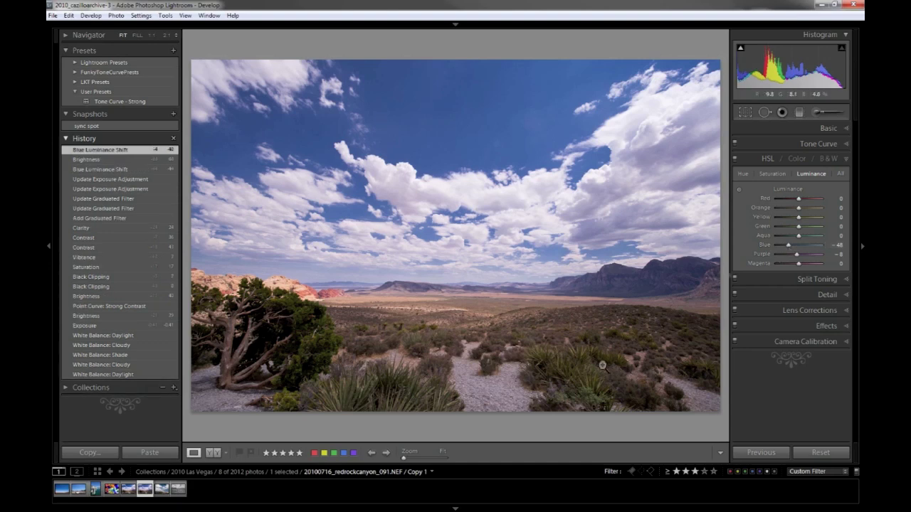
pyautogui.click(843, 127)
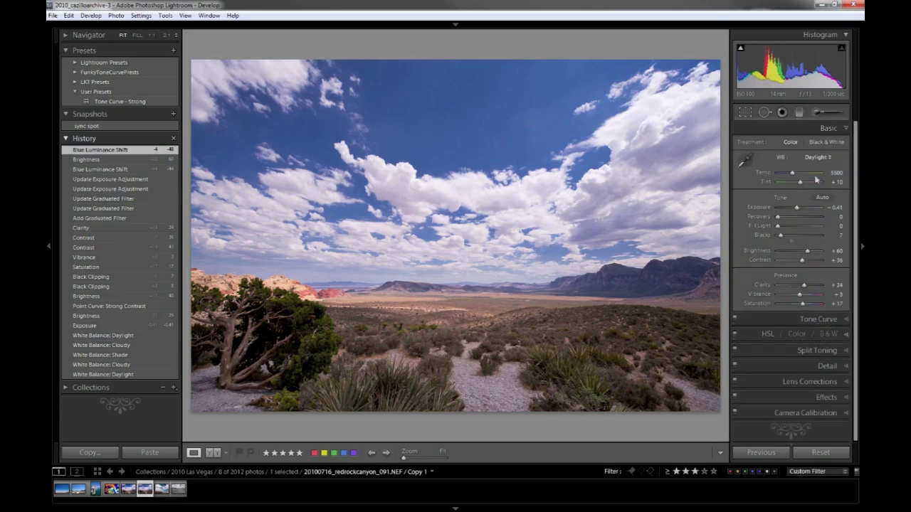
pyautogui.moveTo(803, 262); pyautogui.dragTo(801, 260)
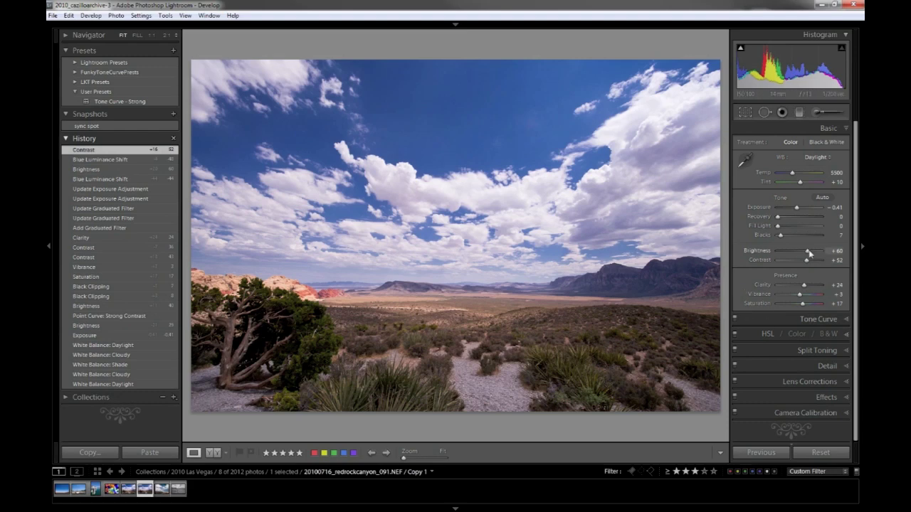
pyautogui.moveTo(810, 253); pyautogui.dragTo(814, 253)
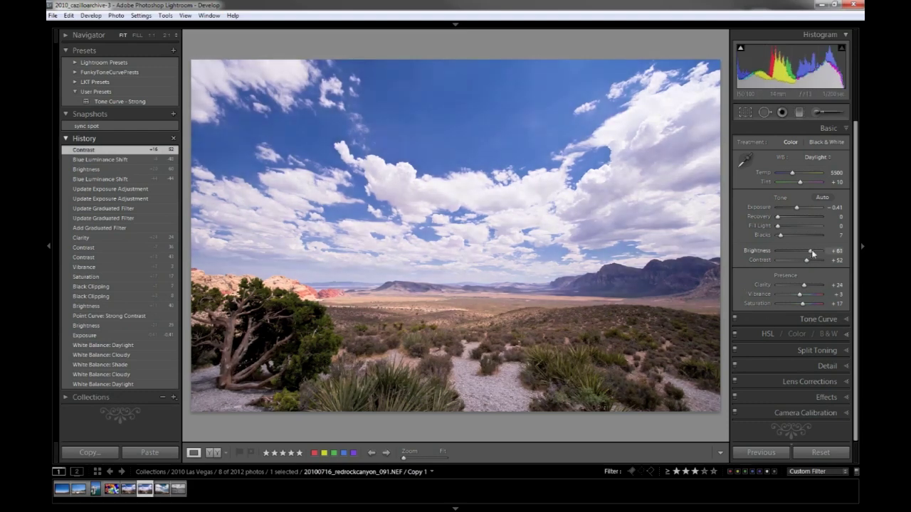
pyautogui.moveTo(811, 253); pyautogui.dragTo(812, 253)
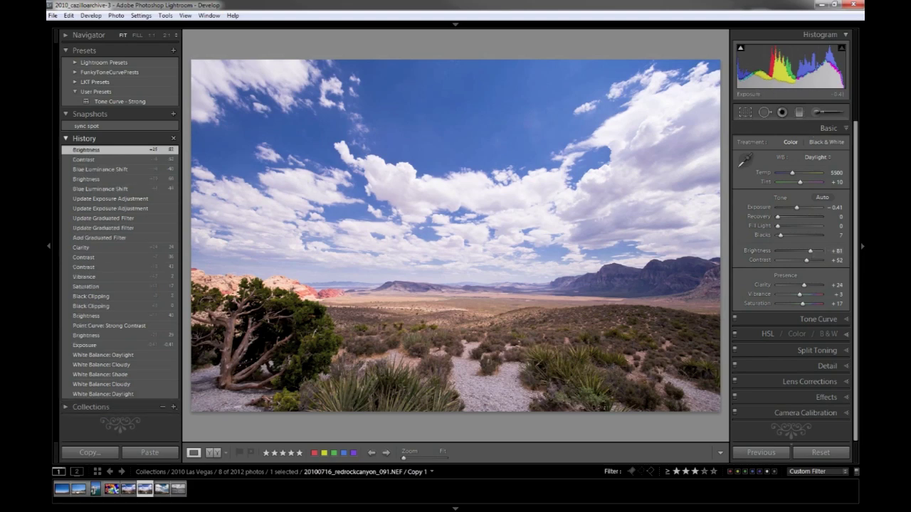
# Reselect the graduated filter, nudge it lower over the horizon and deepen its Exposure to -0.78.
pyautogui.click(798, 112)
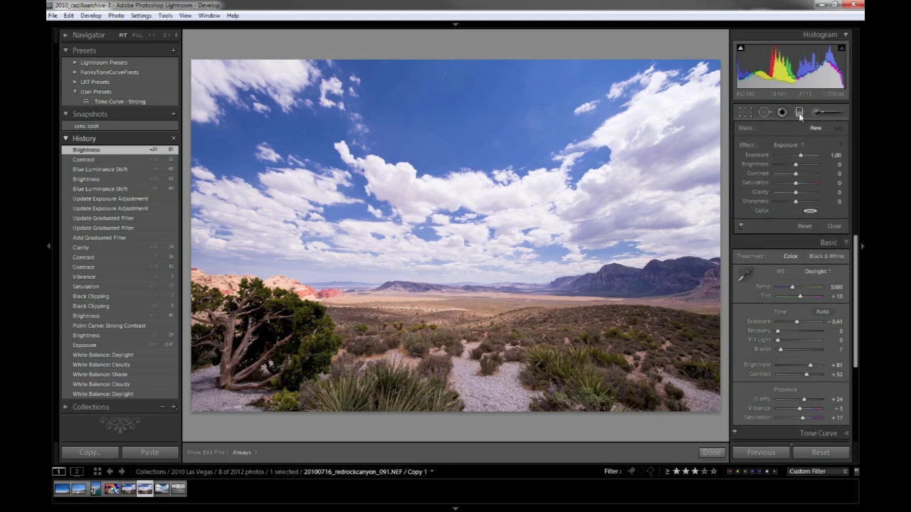
pyautogui.click(467, 289)
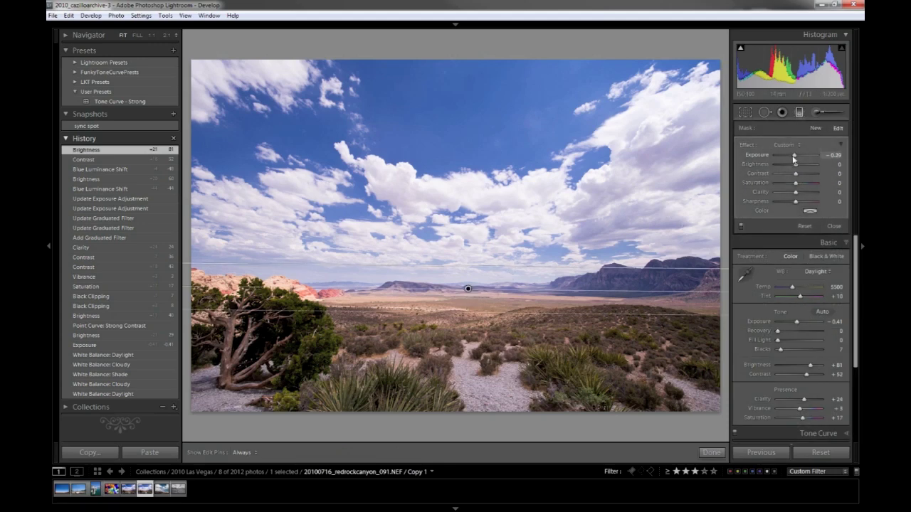
pyautogui.moveTo(794, 158); pyautogui.dragTo(794, 159)
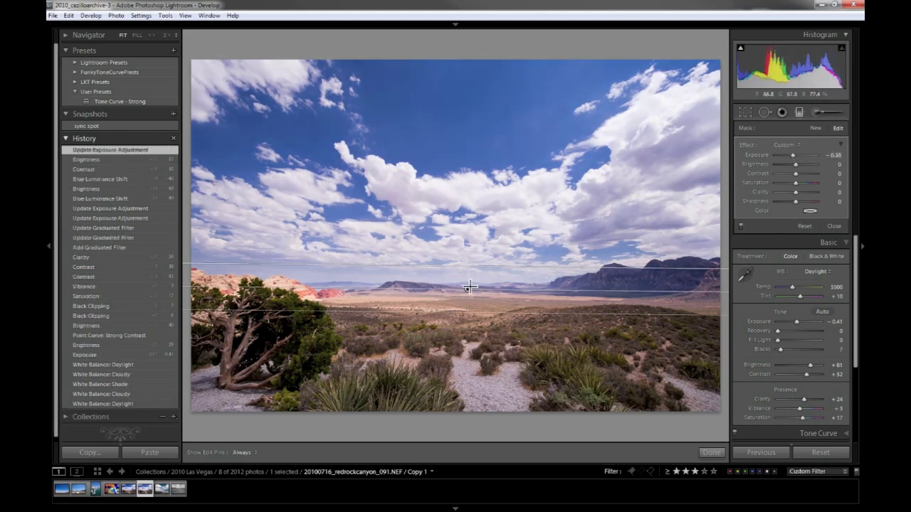
pyautogui.moveTo(470, 286); pyautogui.dragTo(471, 300)
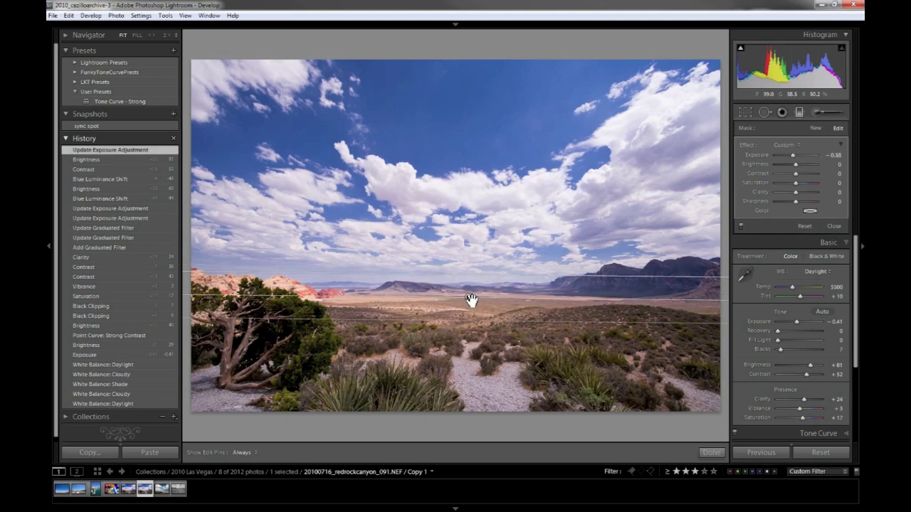
pyautogui.moveTo(471, 301); pyautogui.dragTo(471, 300)
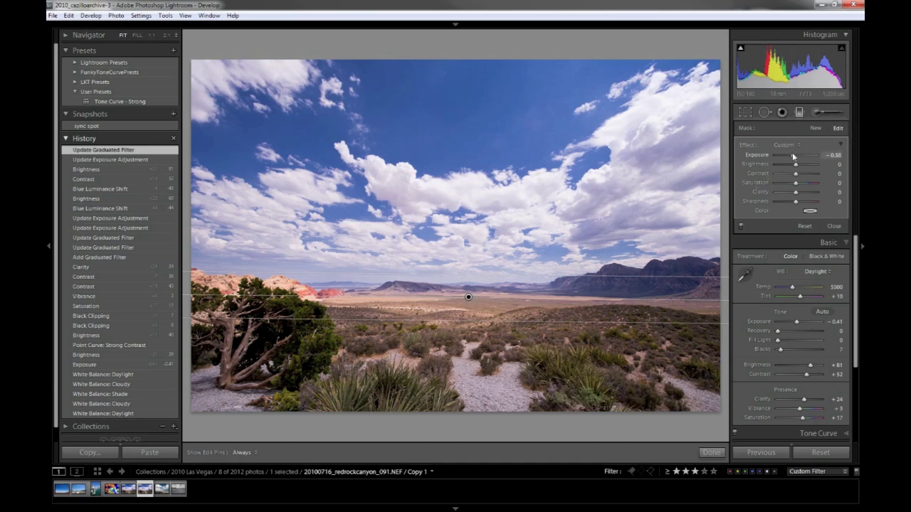
pyautogui.moveTo(793, 155); pyautogui.dragTo(792, 156)
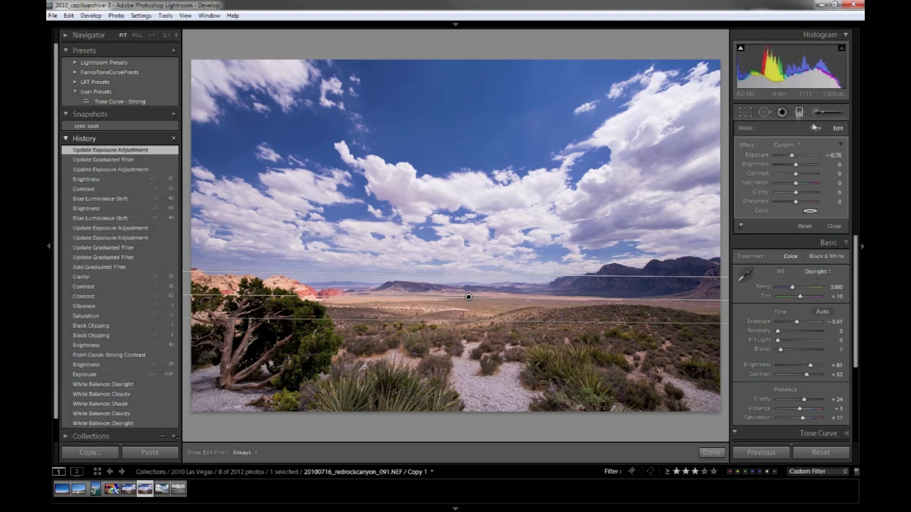
pyautogui.click(799, 113)
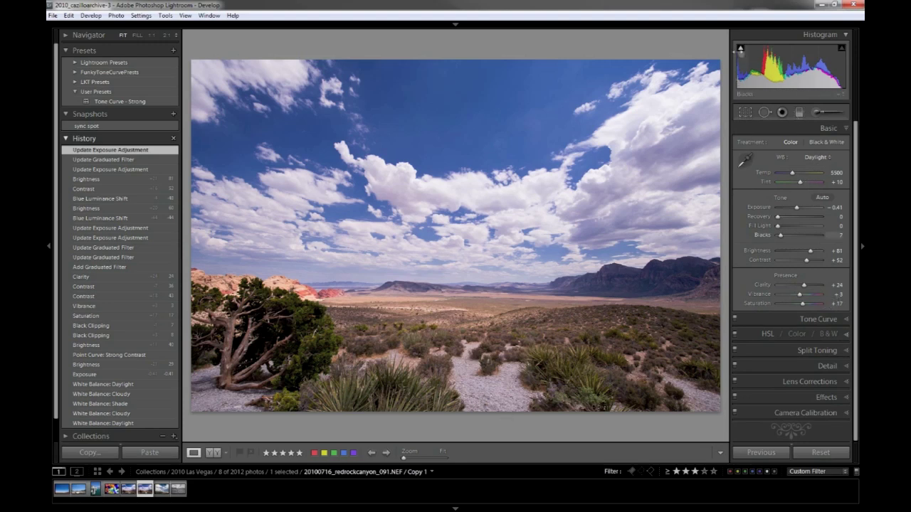
# Set Exposure to -0.23 and Blacks to 6 on Copy 1.
pyautogui.moveTo(740, 50)
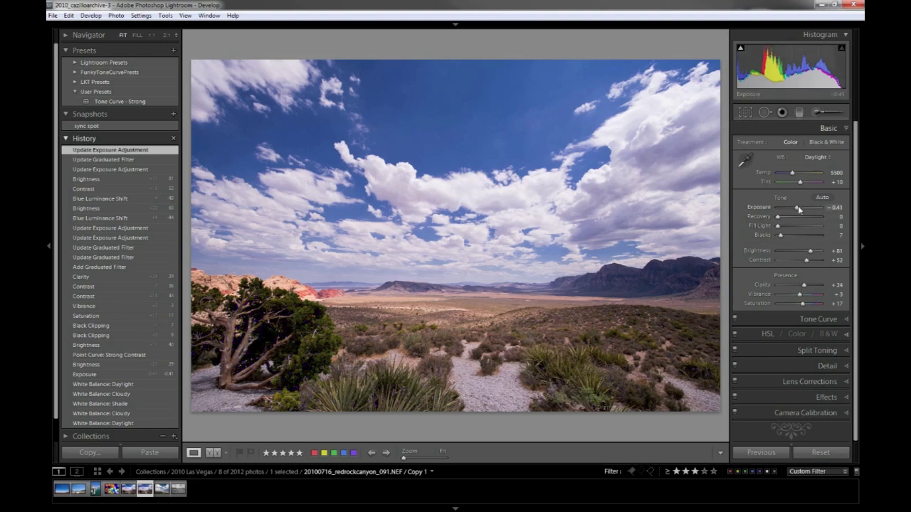
pyautogui.moveTo(798, 210); pyautogui.dragTo(799, 208)
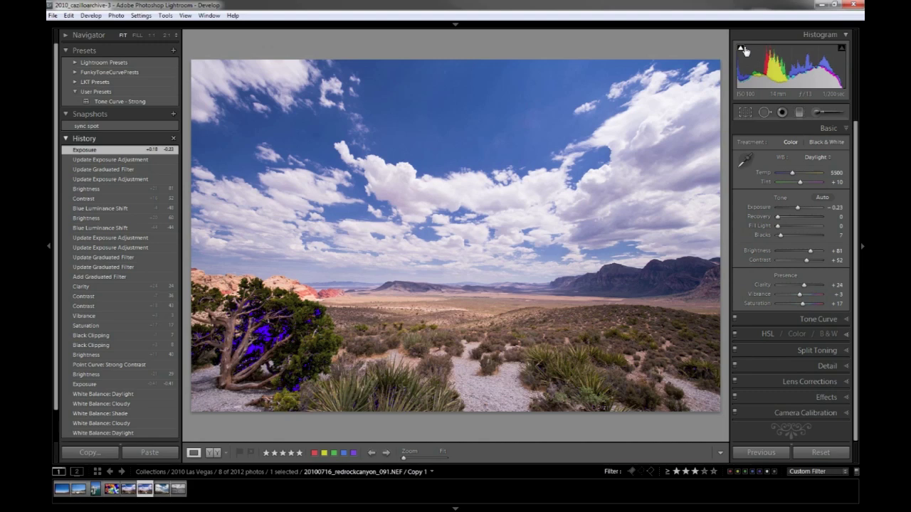
pyautogui.click(843, 236)
pyautogui.write('6')
pyautogui.press('Return')
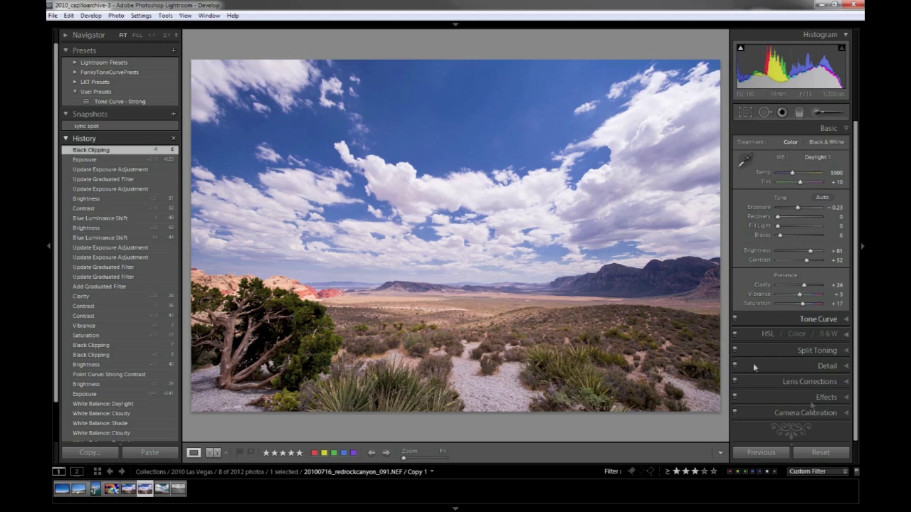
# Zoom to 1:1 on the foreground yuccas and raise Sharpening Amount from 25 to 62.
pyautogui.click(846, 366)
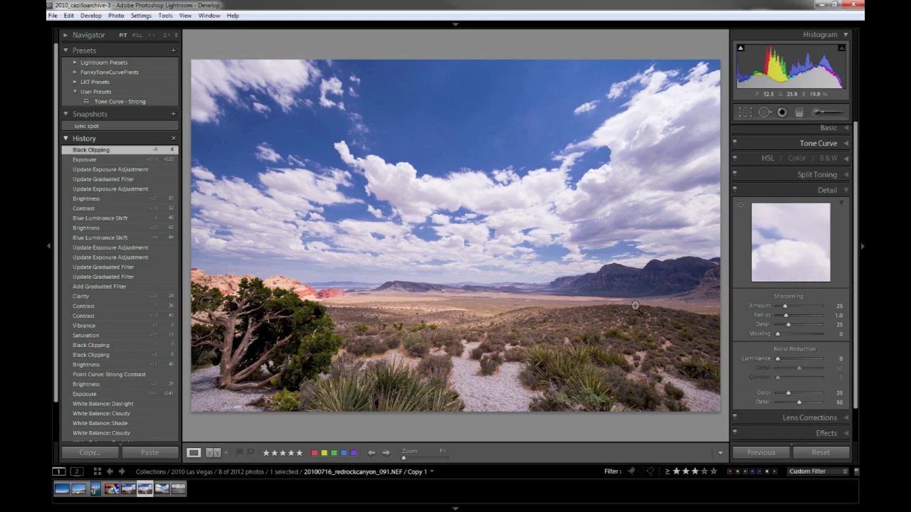
pyautogui.click(525, 289)
pyautogui.moveTo(525, 288); pyautogui.dragTo(422, 275)
pyautogui.moveTo(372, 321); pyautogui.dragTo(522, 260)
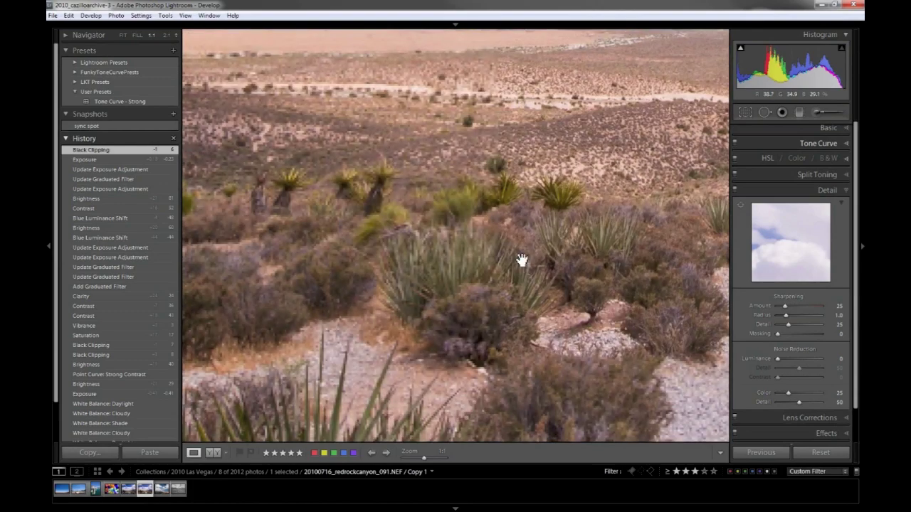
pyautogui.moveTo(470, 303); pyautogui.dragTo(477, 173)
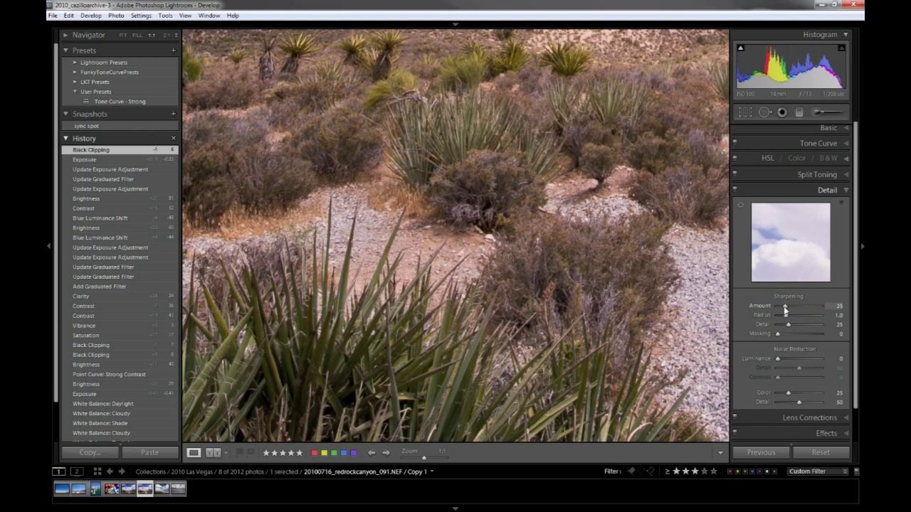
pyautogui.moveTo(784, 307); pyautogui.dragTo(787, 306)
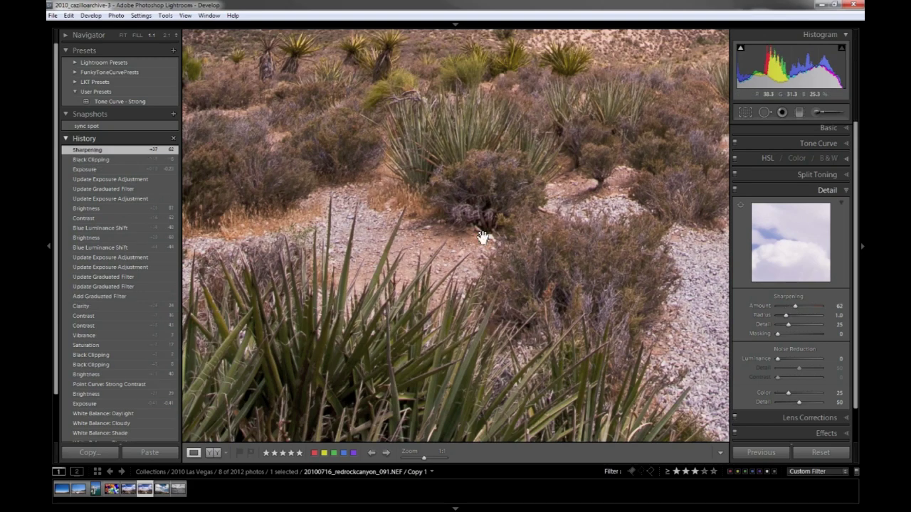
# Apply the Lightroom preset Sharpening - Narrow Edges (Scenic).
pyautogui.click(75, 63)
pyautogui.scroll(-6, 153, 242)
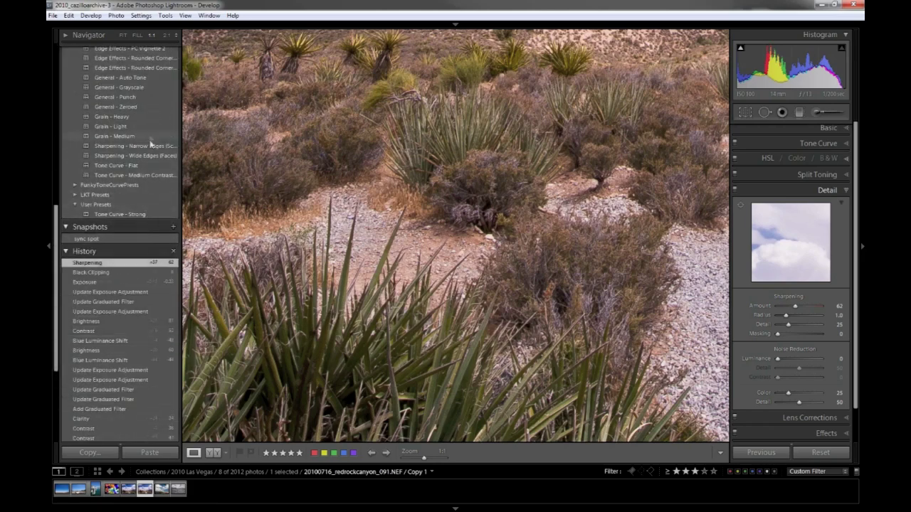
pyautogui.scroll(2, 150, 139)
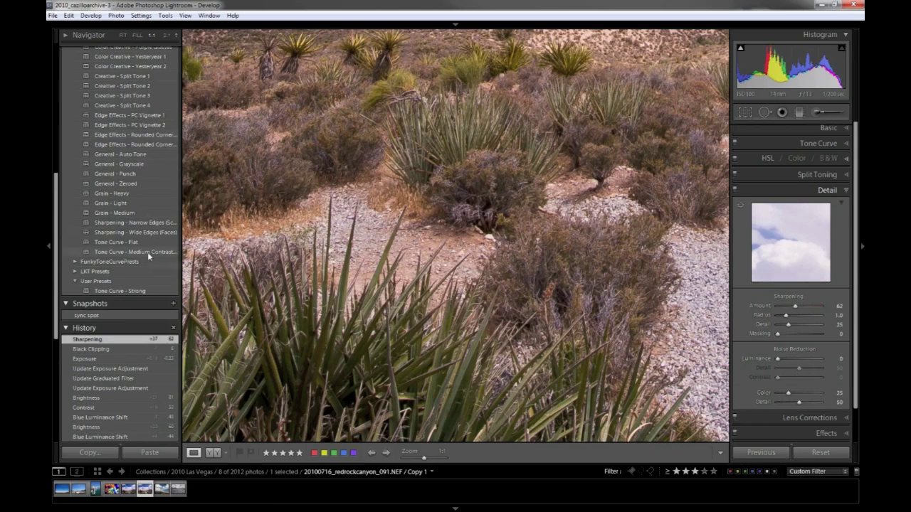
pyautogui.scroll(4, 150, 207)
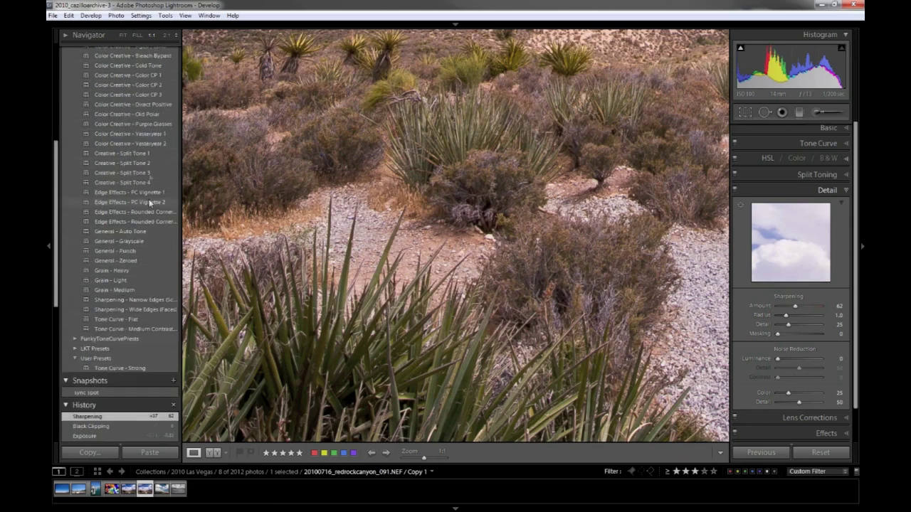
pyautogui.scroll(3, 148, 164)
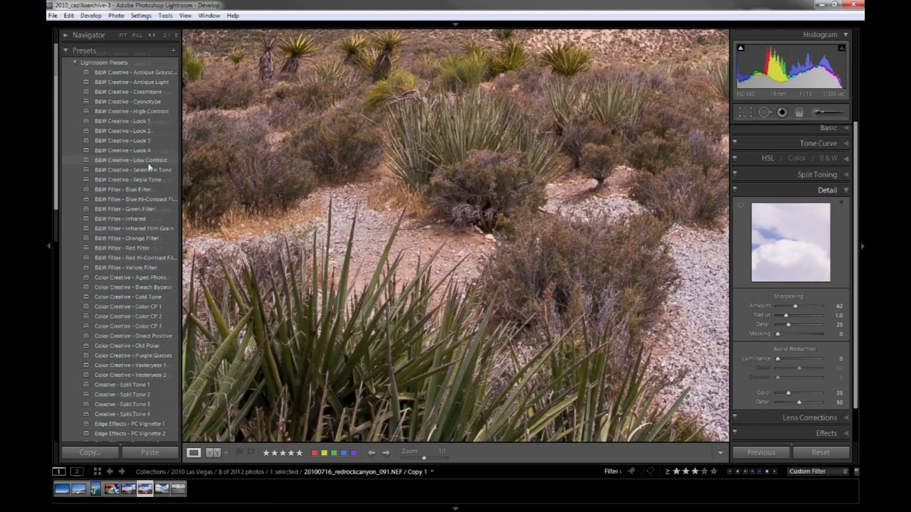
pyautogui.scroll(-5, 147, 163)
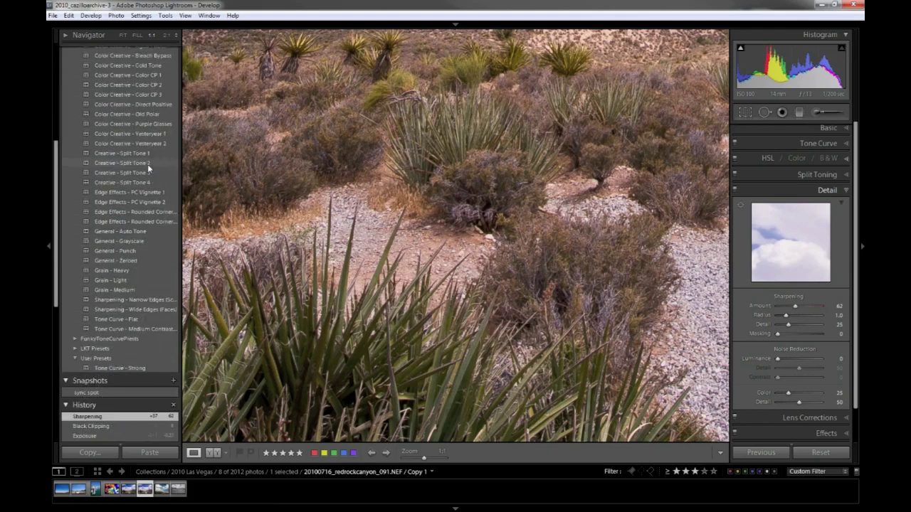
pyautogui.scroll(2, 147, 163)
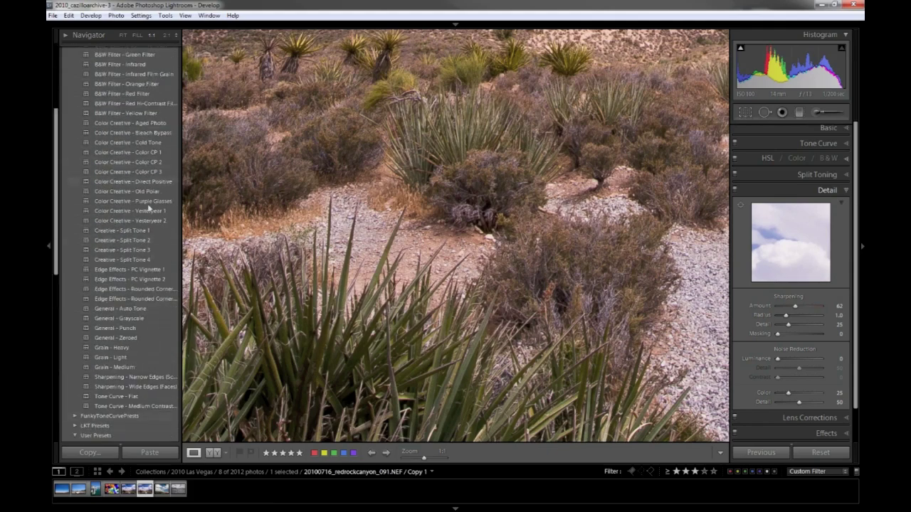
pyautogui.click(158, 378)
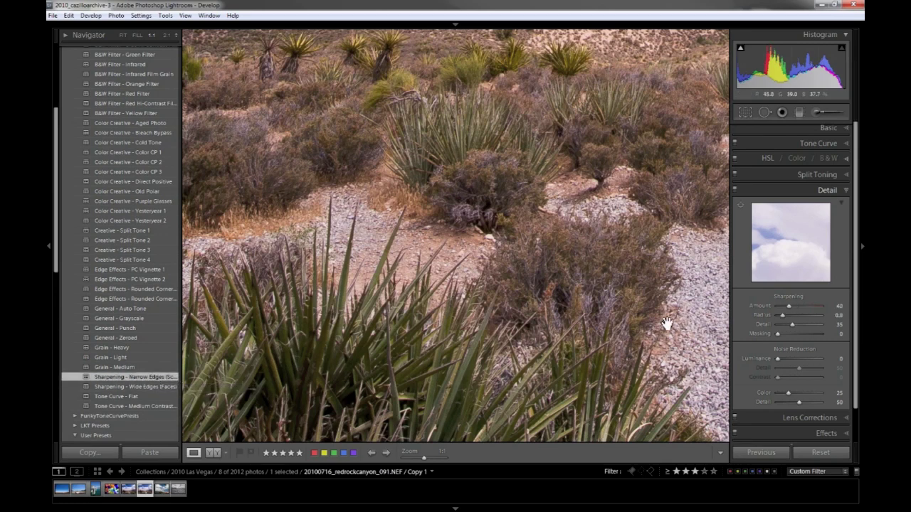
# Zoom to 1:1 on the juniper tree and fine-tune sharpening to Amount 47, Masking 8.
pyautogui.click(565, 283)
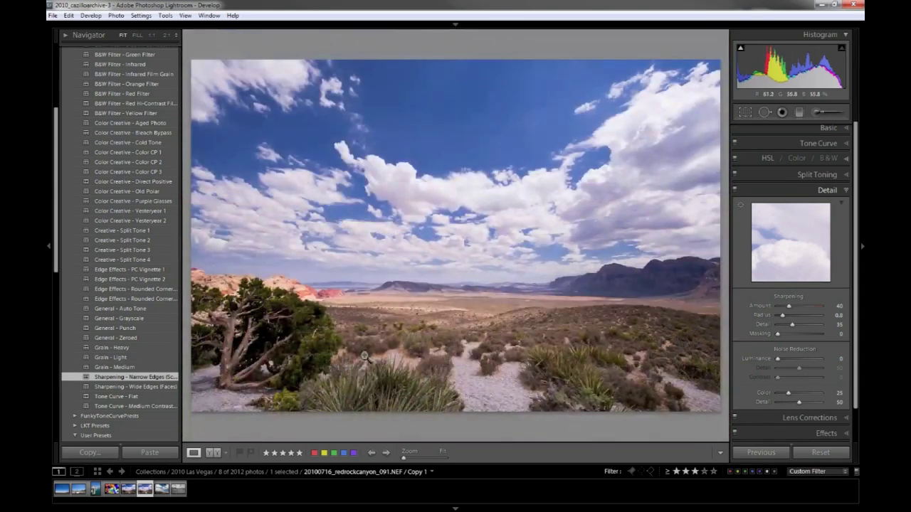
pyautogui.click(309, 366)
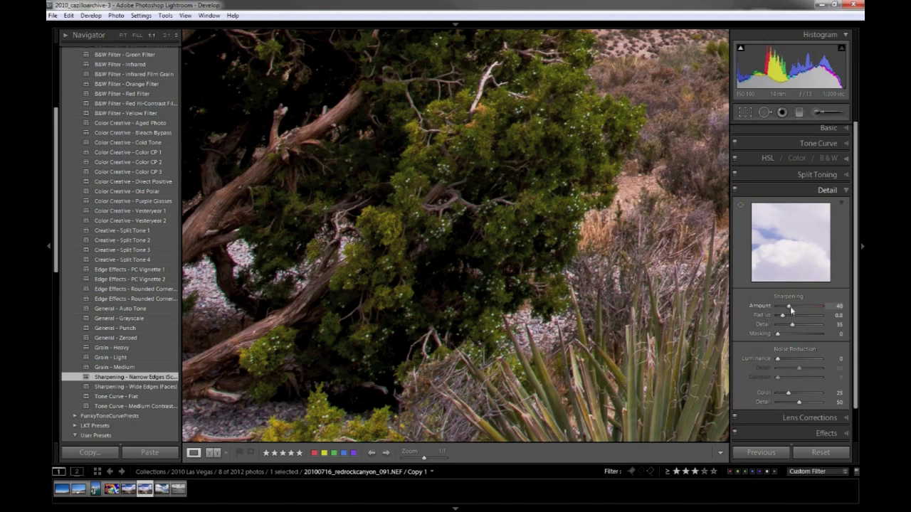
pyautogui.moveTo(790, 306); pyautogui.dragTo(793, 306)
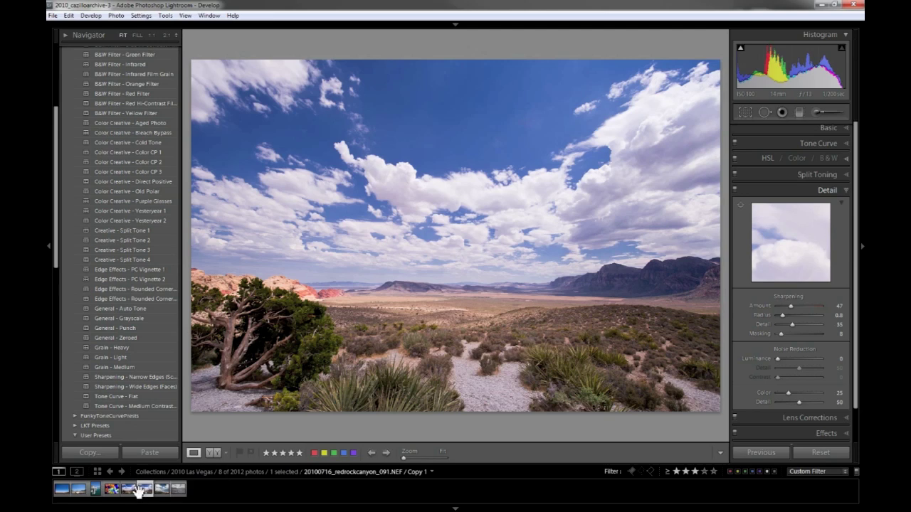
pyautogui.click(131, 491)
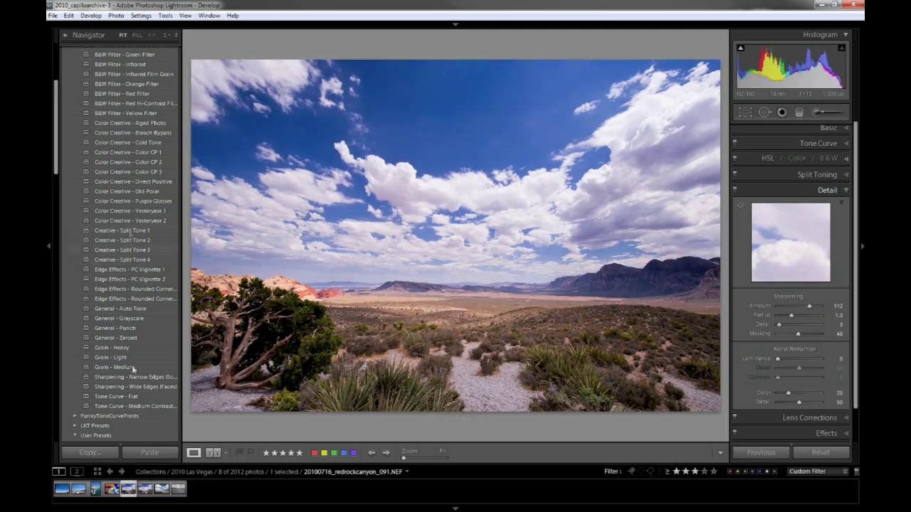
# Make a virtual copy and revert it to the sync spot snapshot.
pyautogui.hotkey('ctrl', "'")
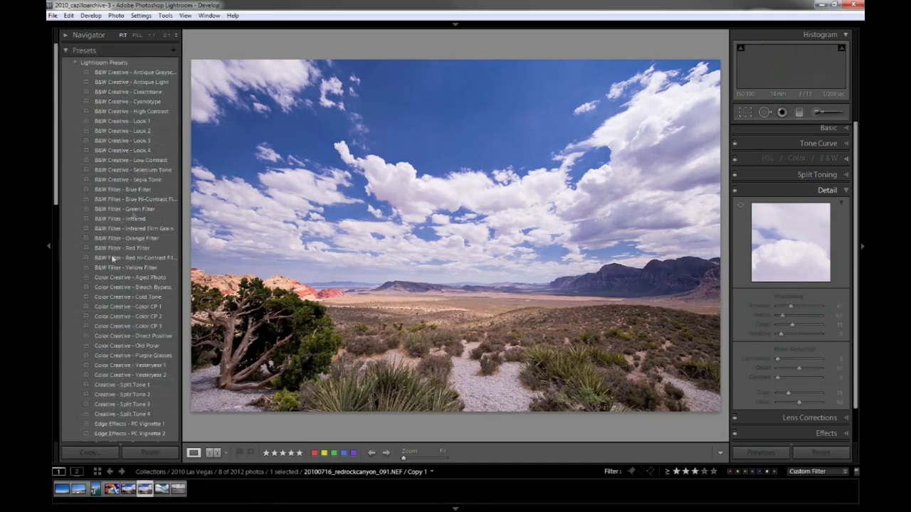
pyautogui.click(92, 51)
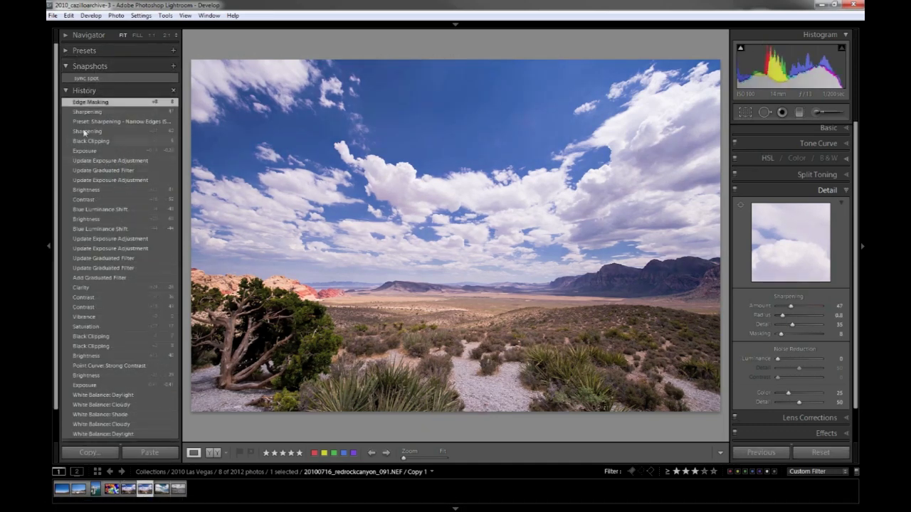
pyautogui.click(87, 78)
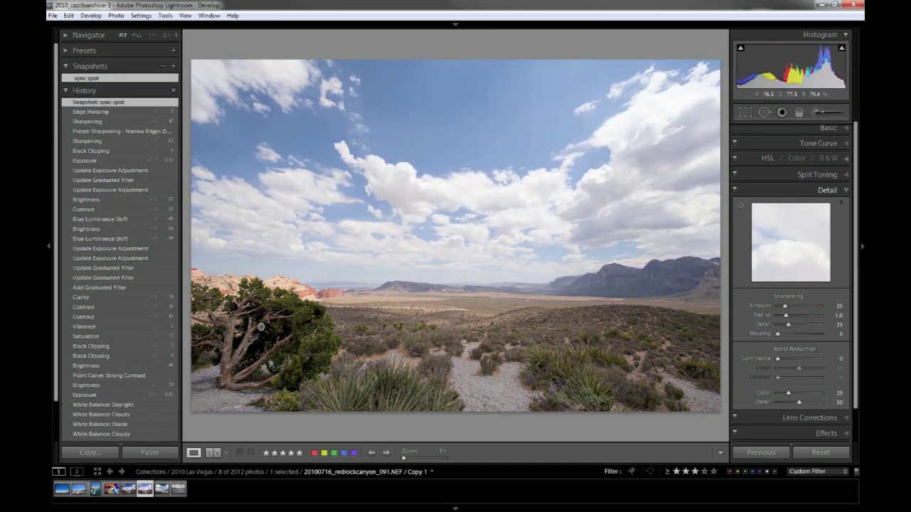
# Compare the unedited virtual copy against the saturated original edit, ending on Copy 1.
pyautogui.click(130, 492)
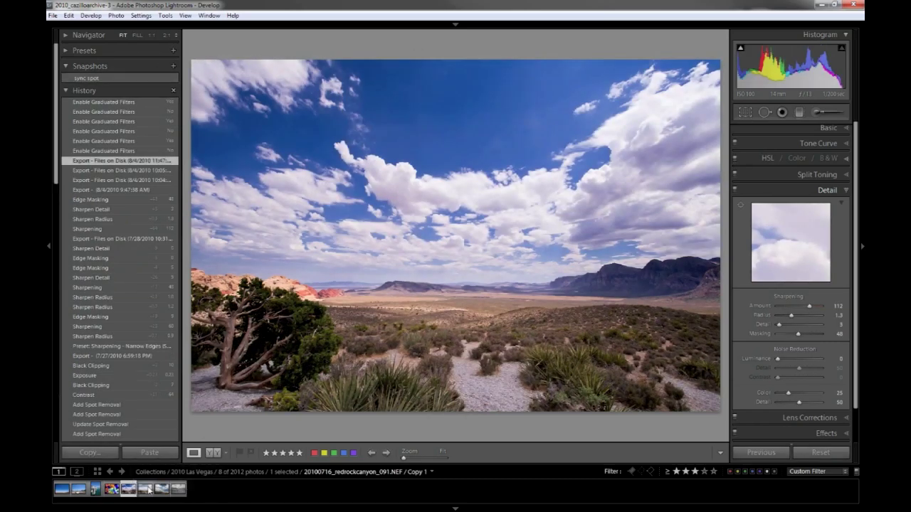
pyautogui.click(148, 489)
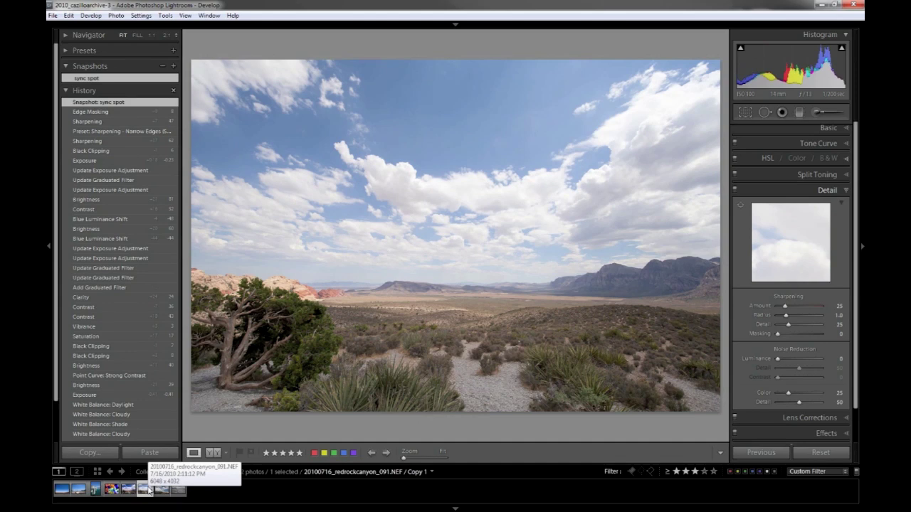
pyautogui.click(133, 490)
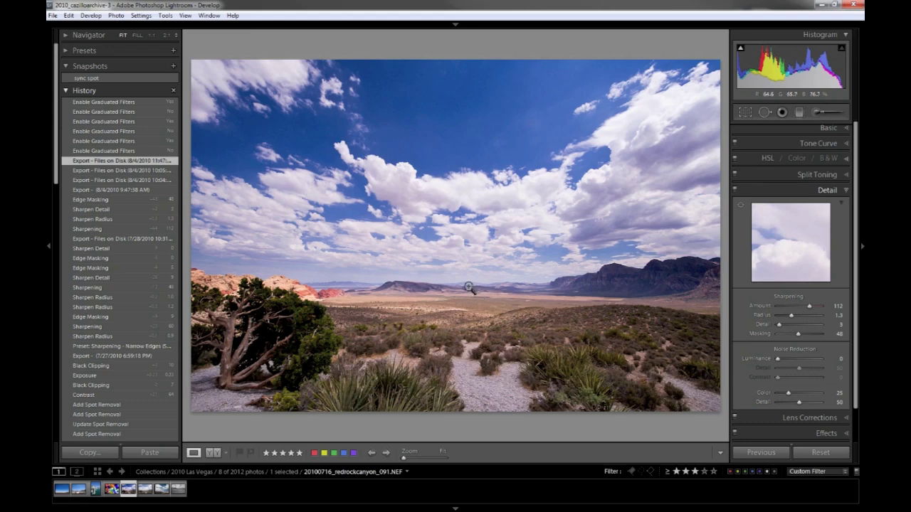
pyautogui.click(146, 490)
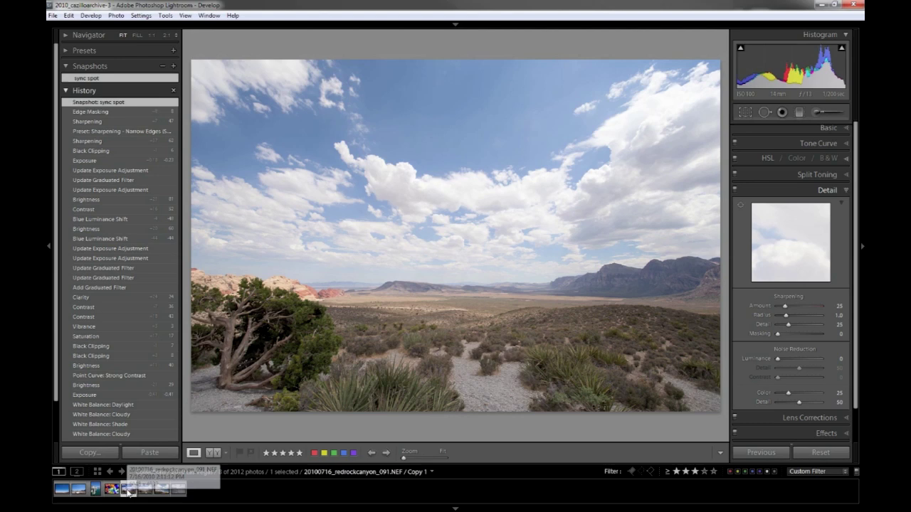
pyautogui.click(128, 489)
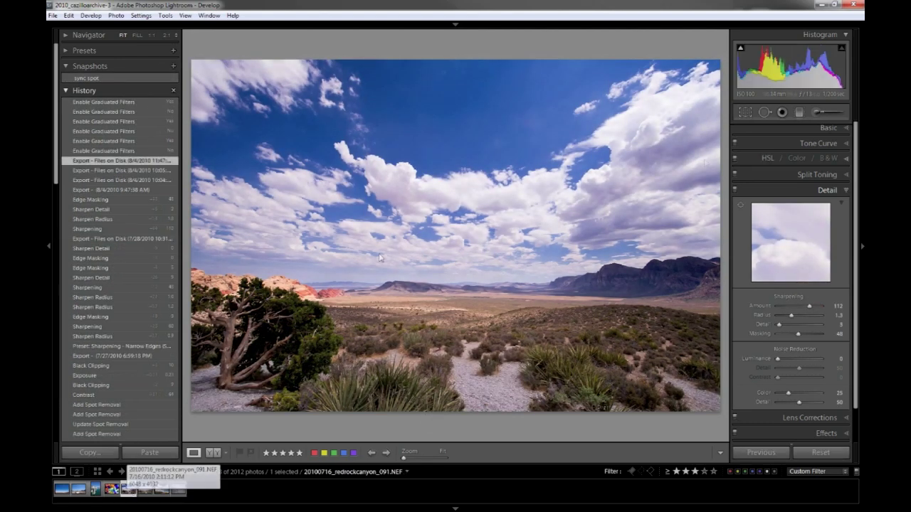